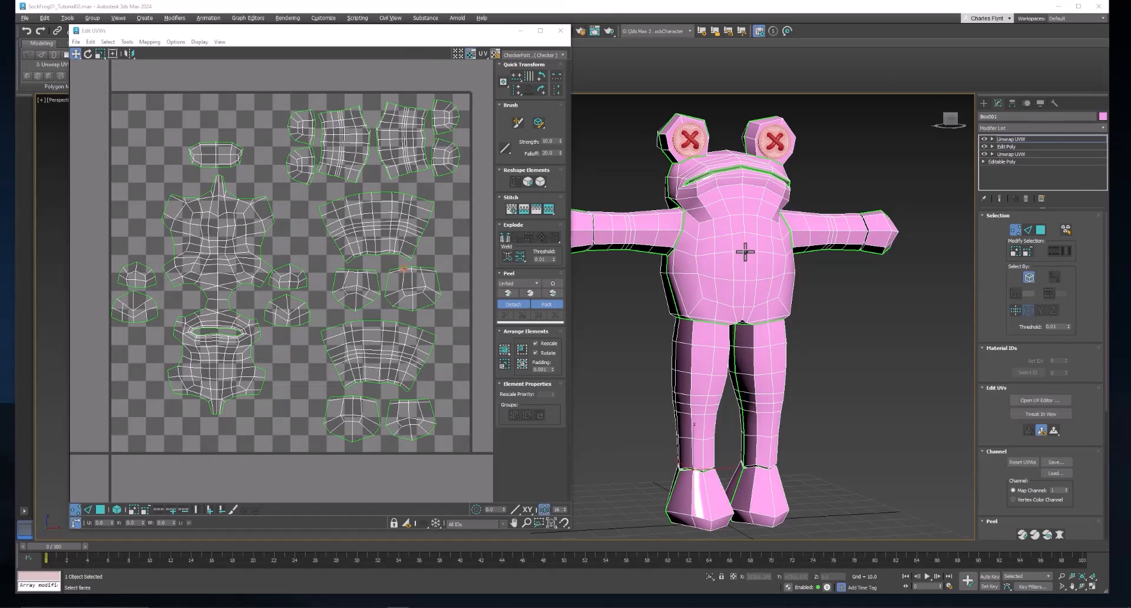
Open the frog's UV layout from the top Unwrap UVW modifier in the Edit UVWs editor
left_click(1036, 139)
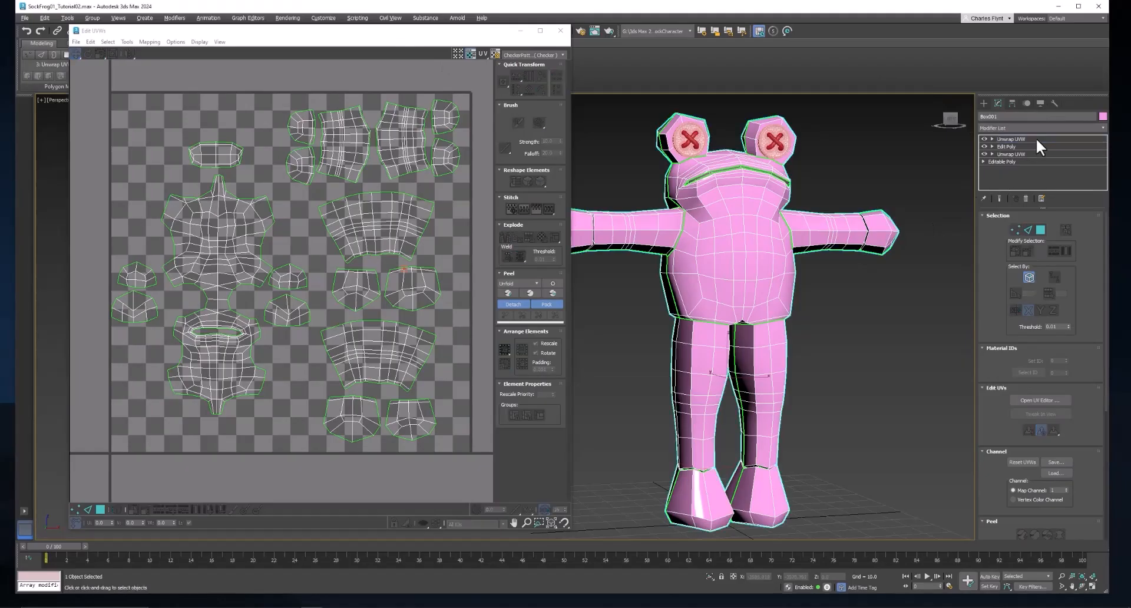
left_click(1044, 399)
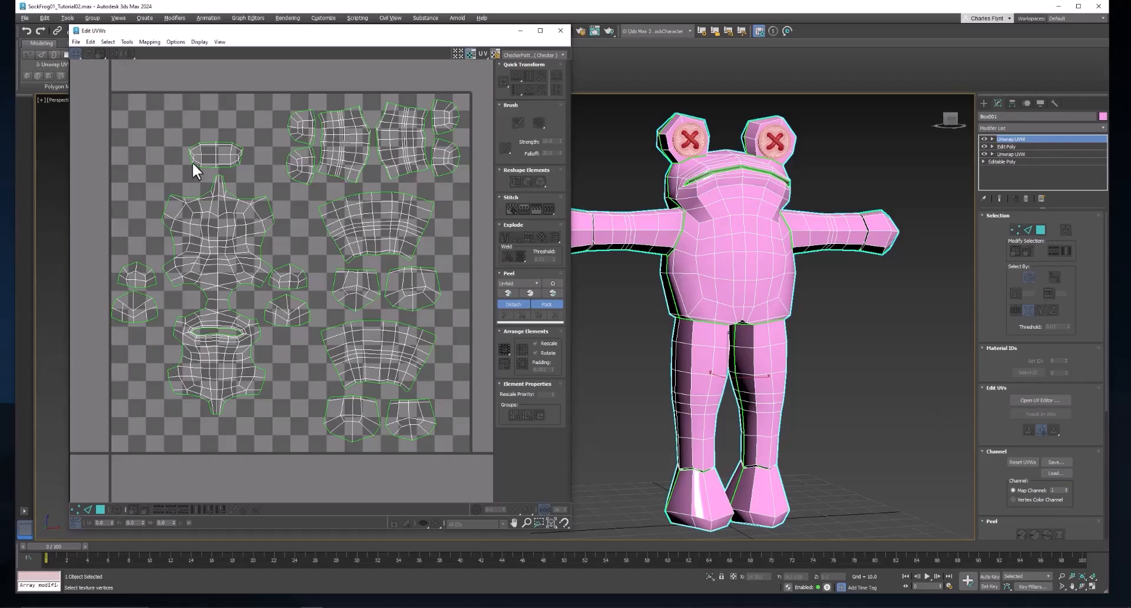
Render a 2048 × 2048 UV template of the frog's islands via Tools > Render UVW Template
left_click(413, 218)
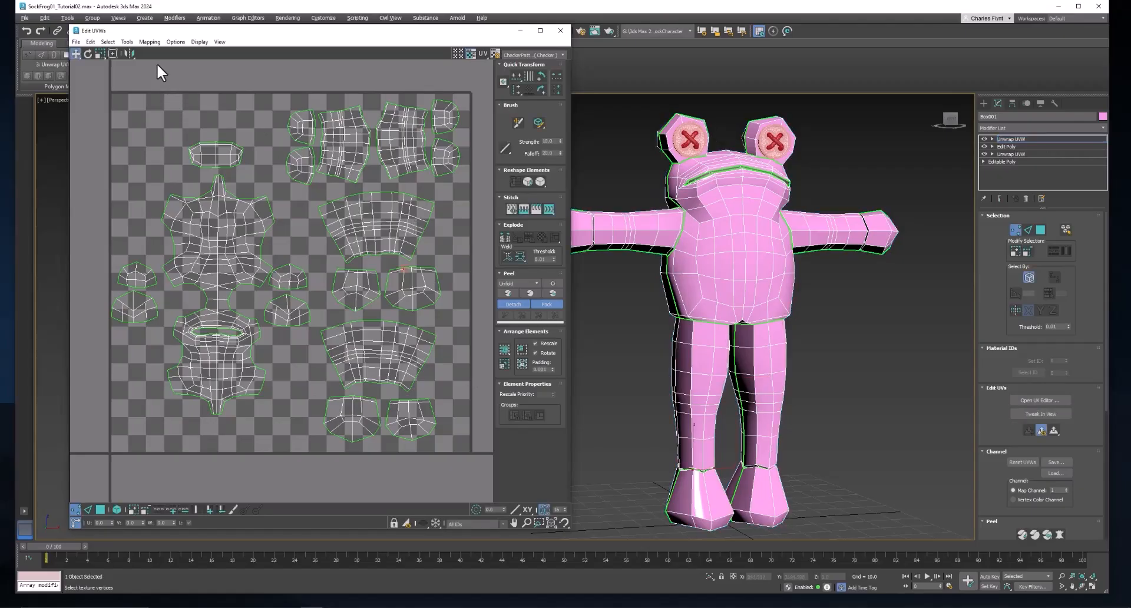
left_click(128, 42)
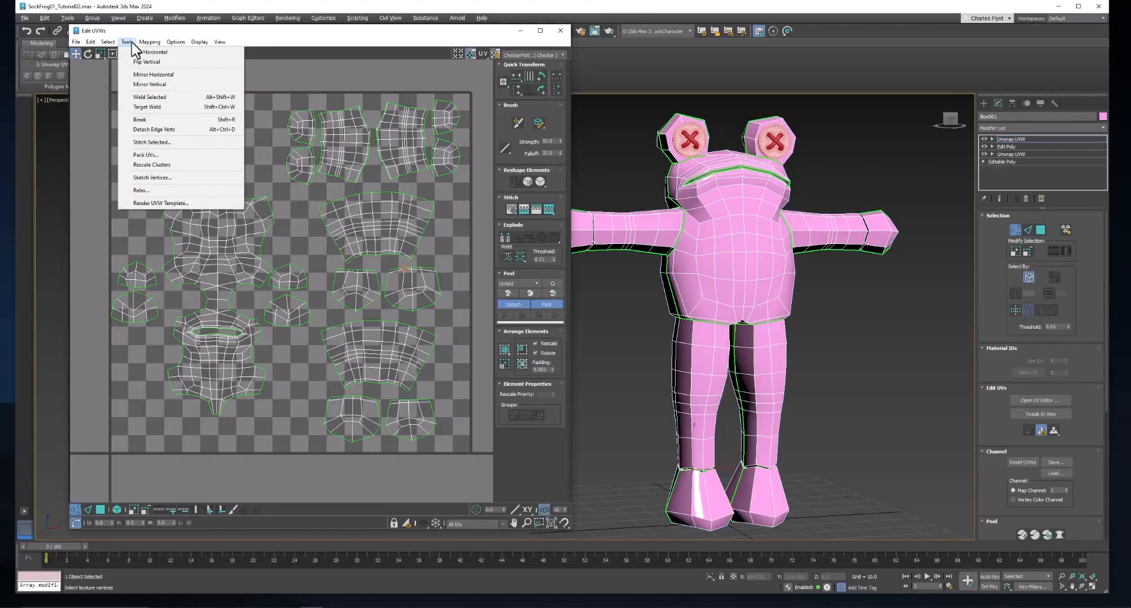
left_click(160, 202)
left_click_drag(97, 54, 275, 123)
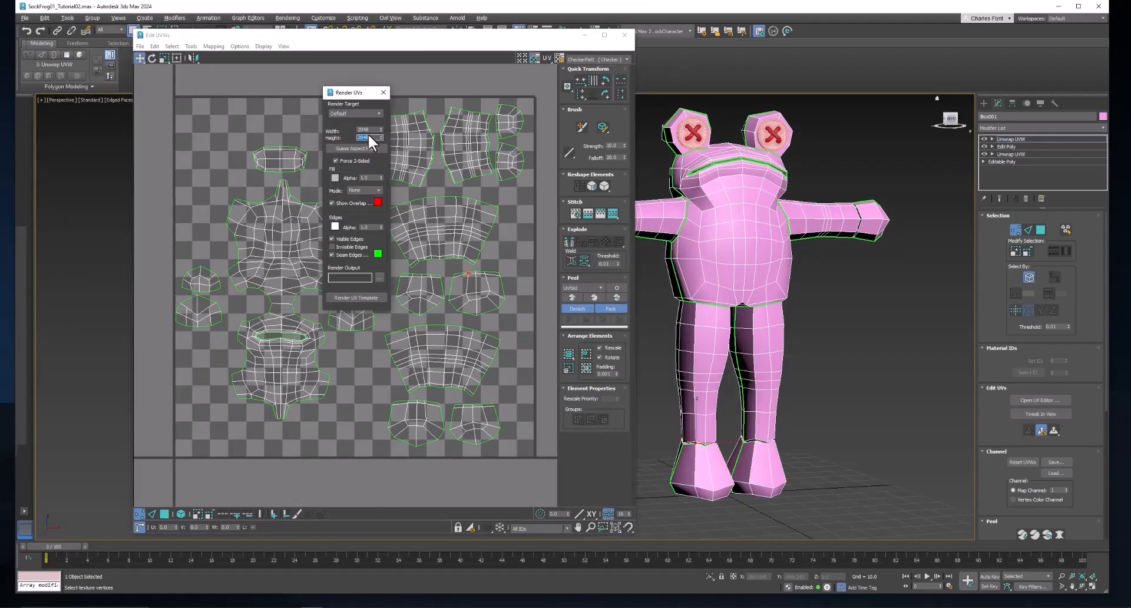
left_click(360, 298)
left_click_drag(916, 67, 668, 48)
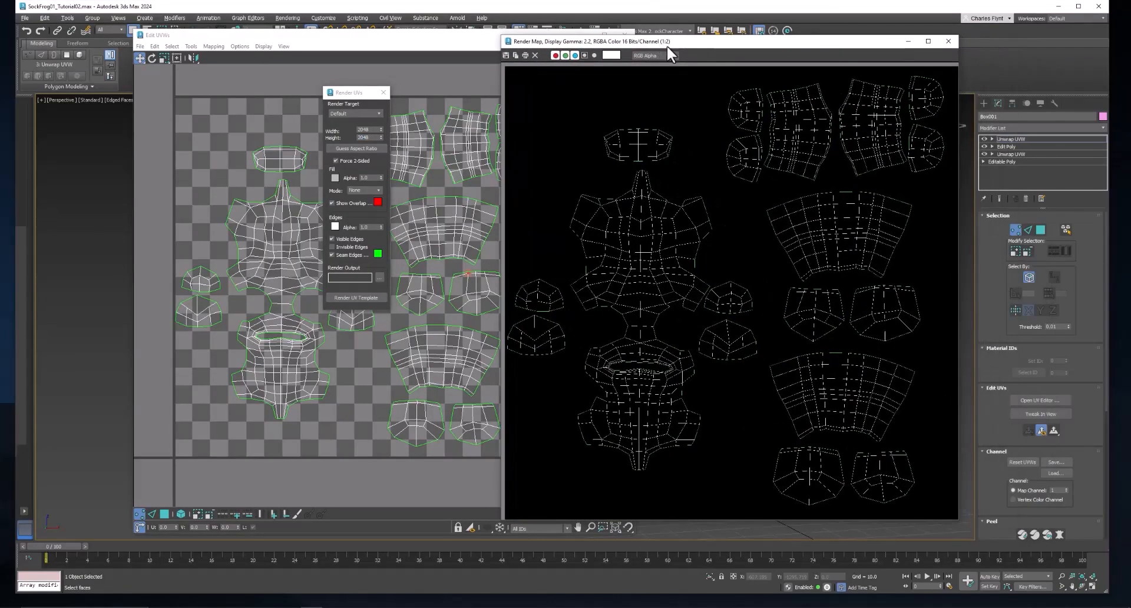
Start saving the rendered template into the SockCharacter sceneassets\images folder
left_click(505, 55)
left_click_drag(642, 59, 465, 52)
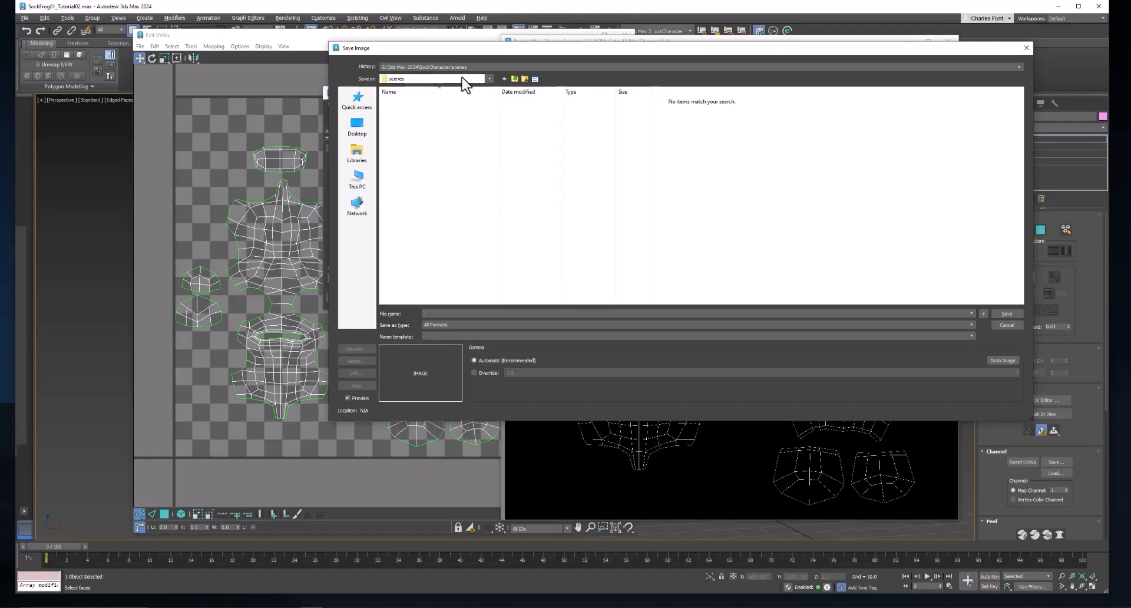
left_click(489, 78)
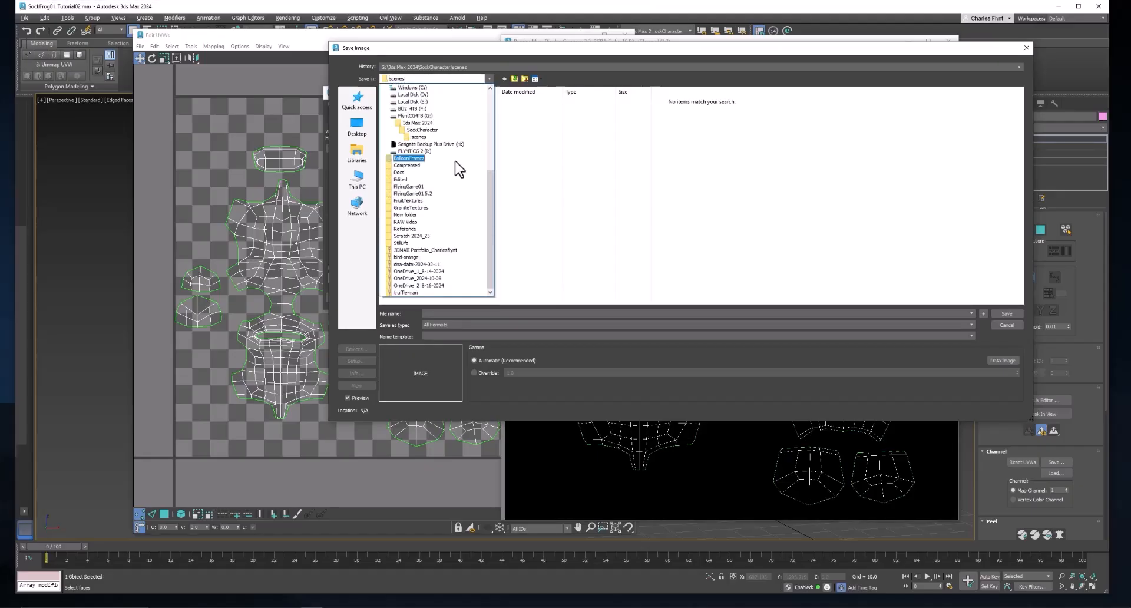
left_click(435, 136)
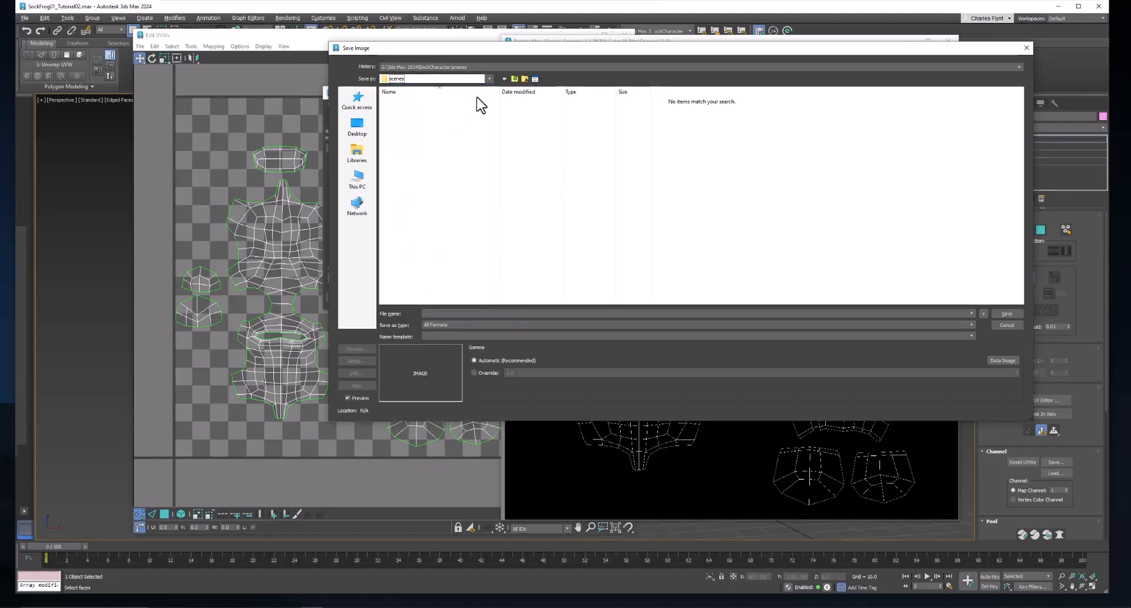
left_click(515, 78)
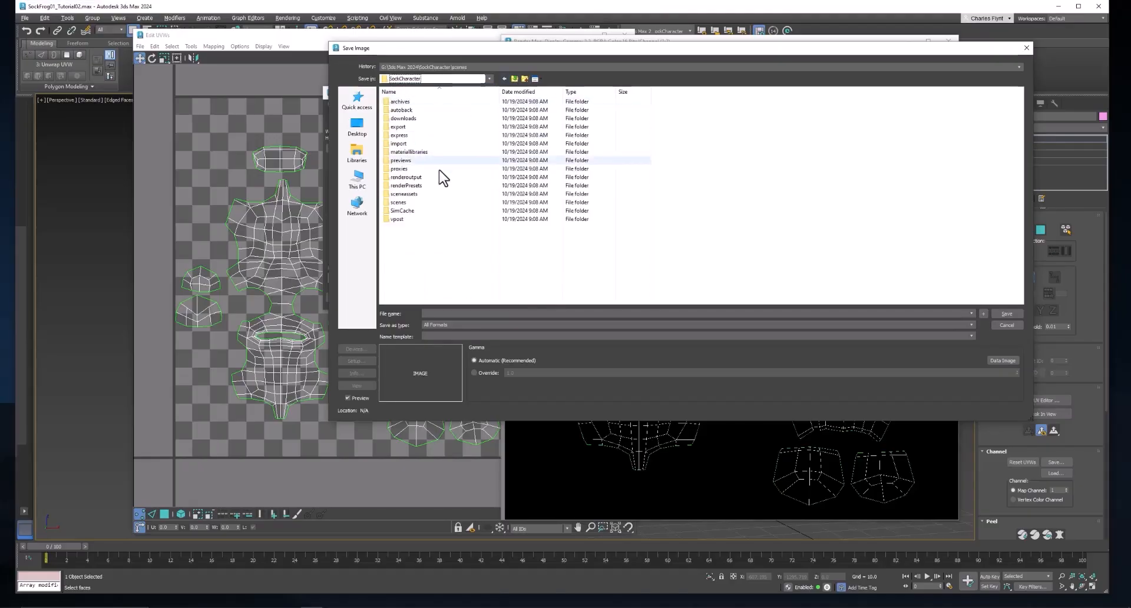
double_click(433, 193)
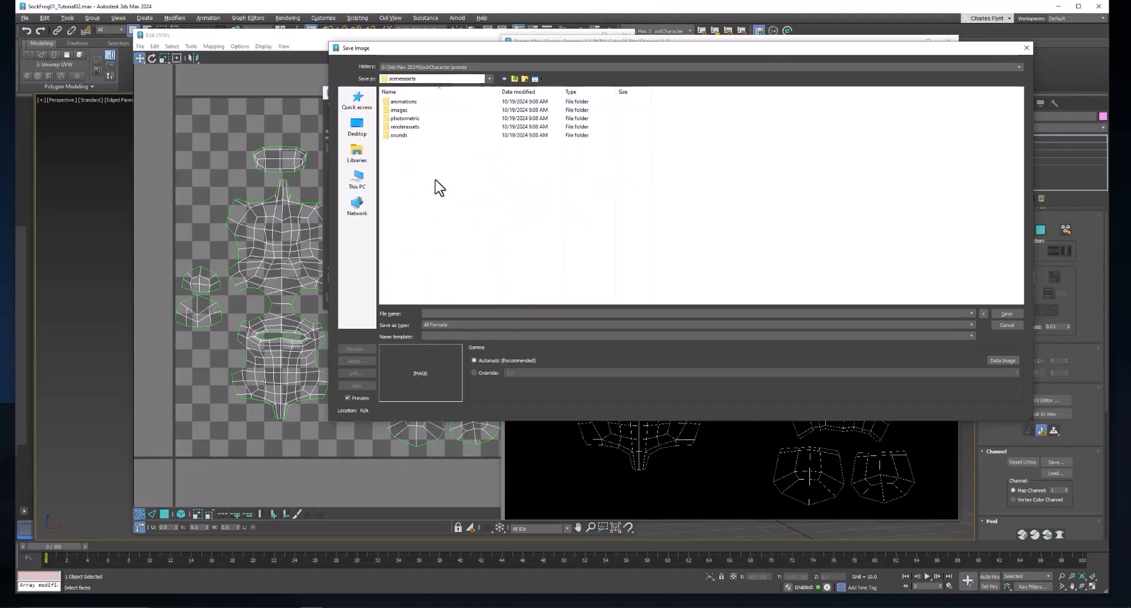
double_click(443, 111)
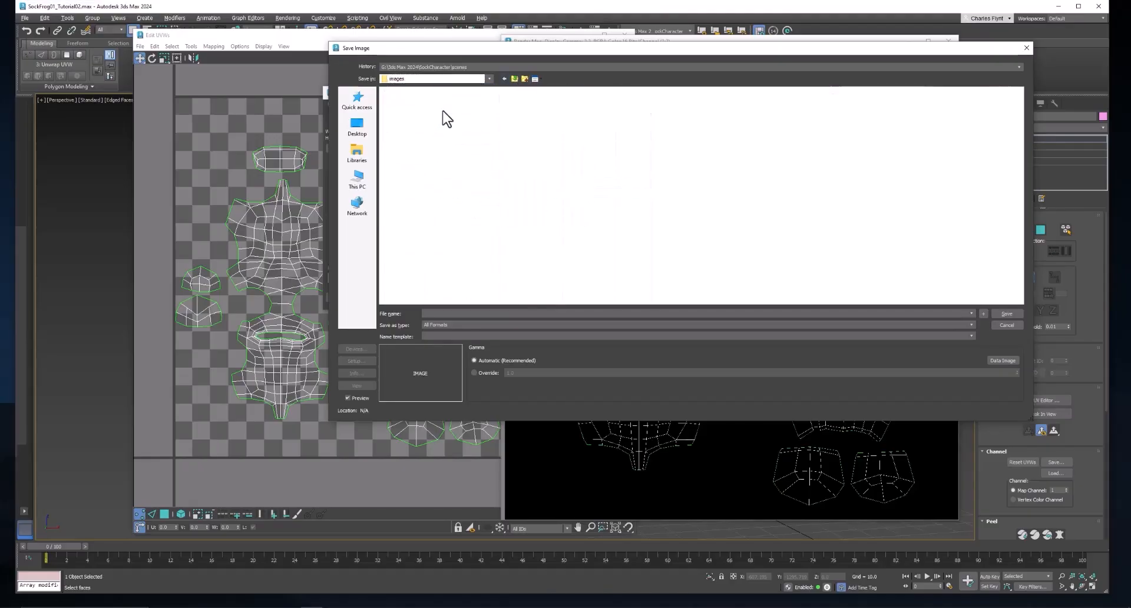
Save it as JPEG Character_UVW01 at quality 100 and close the render window
left_click(489, 312)
type("Character_UVW01")
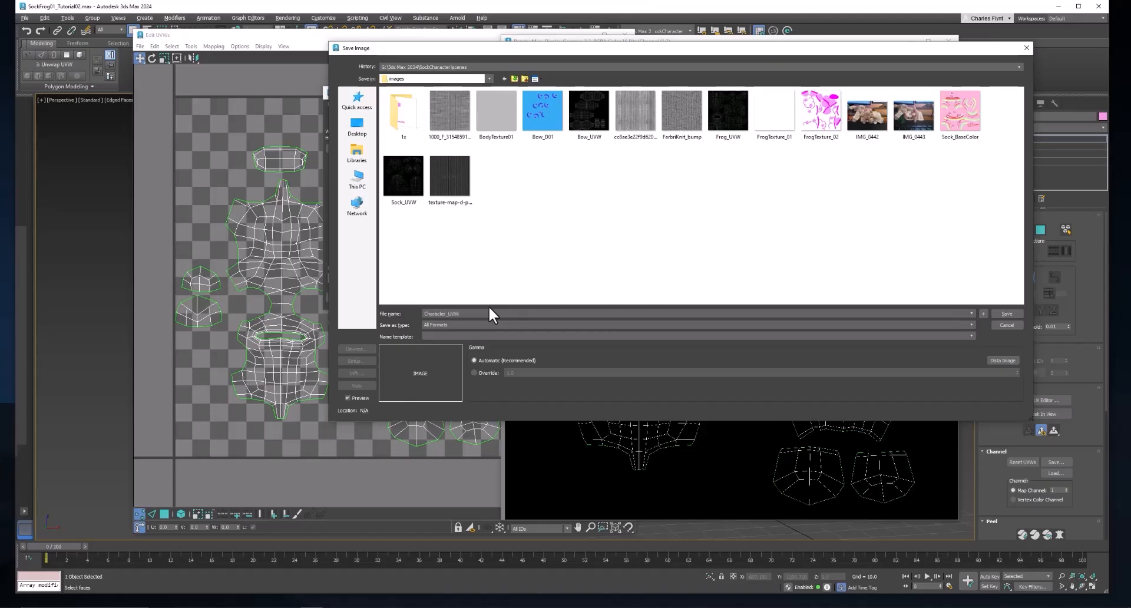
left_click(601, 324)
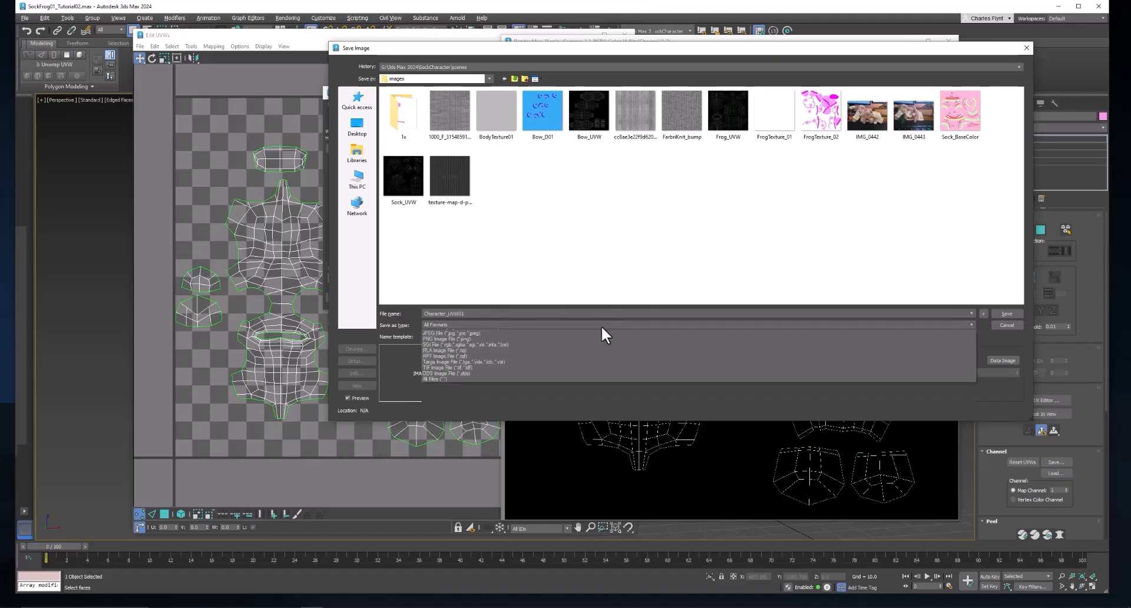
left_click(605, 373)
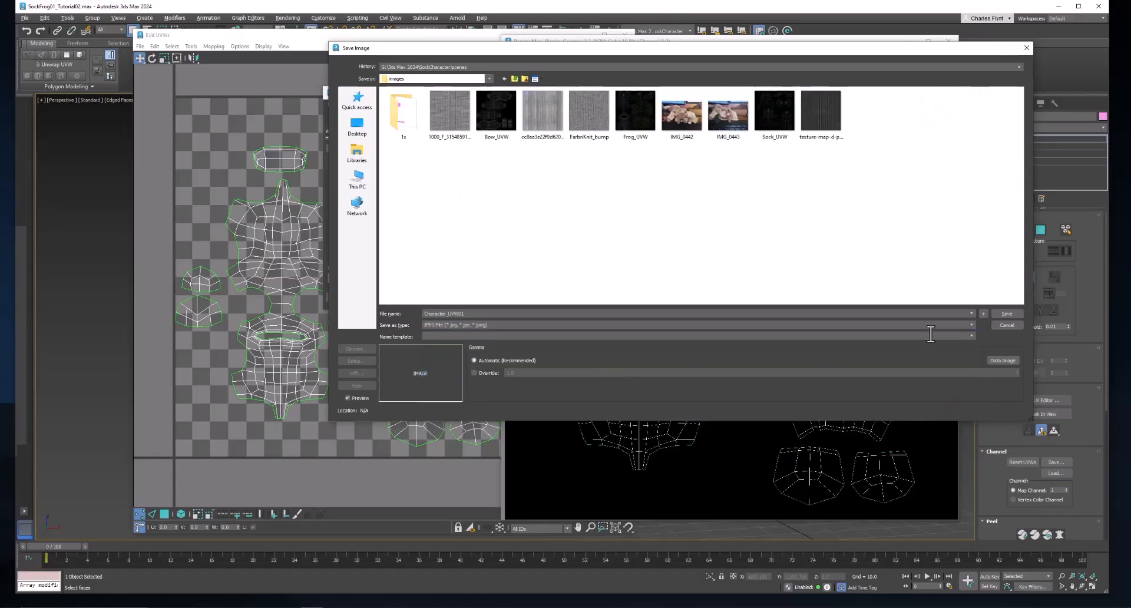
left_click(1008, 314)
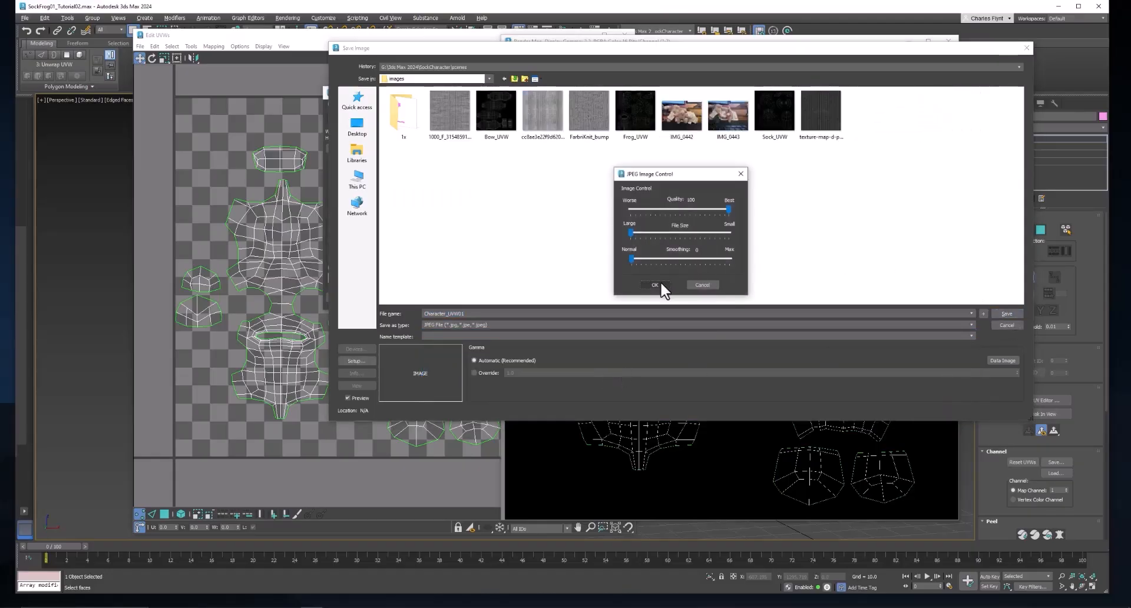
left_click(655, 286)
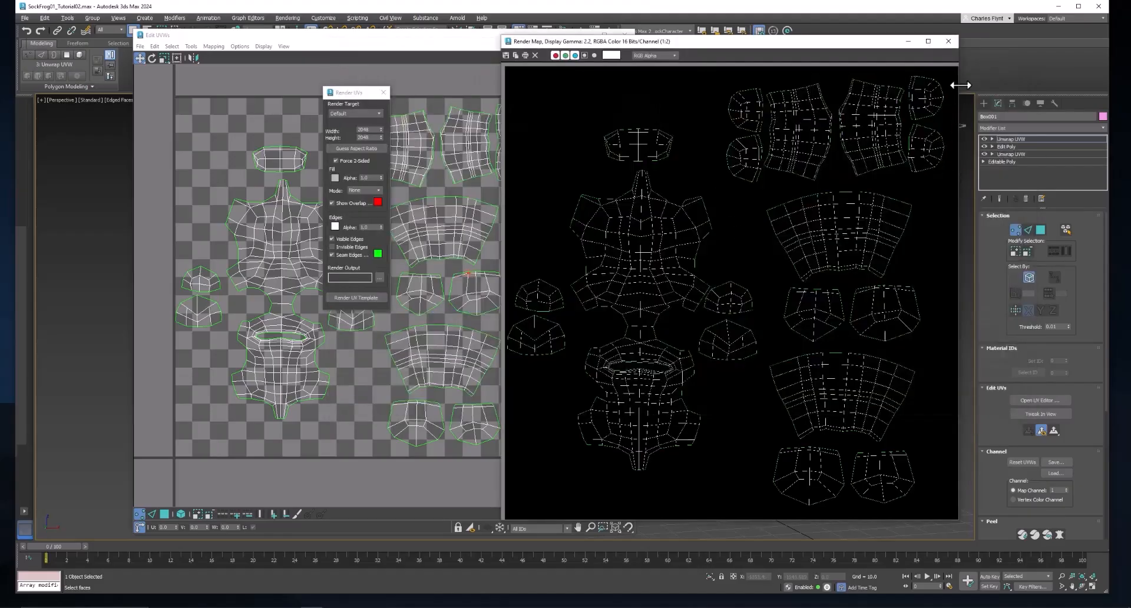
left_click(947, 41)
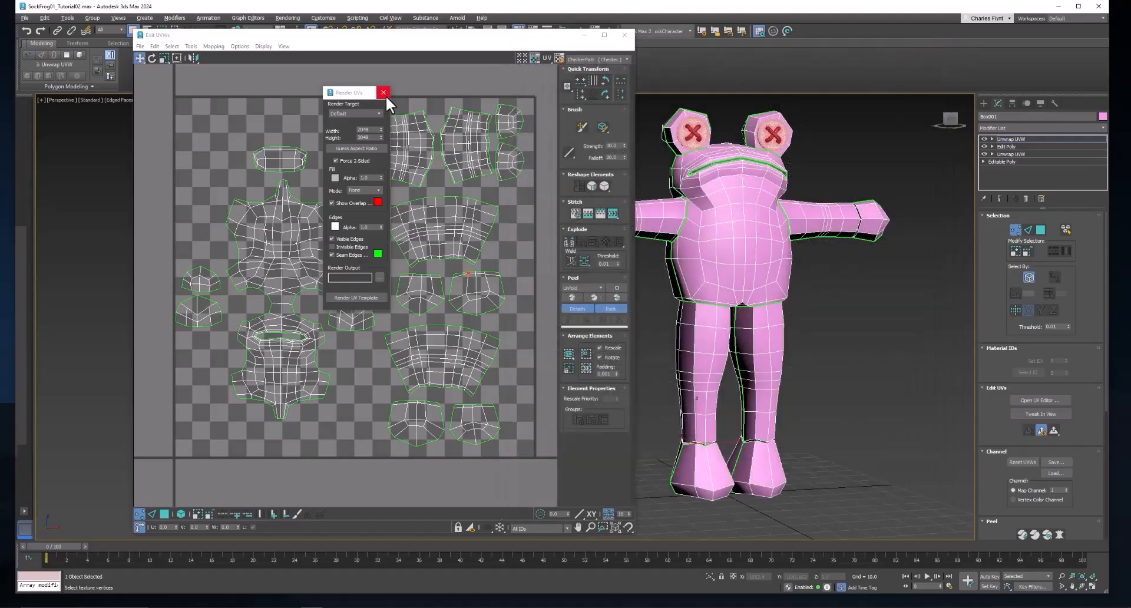
Close the Render UVs and Edit UVWs windows and open the Slate Material Editor
left_click(383, 92)
left_click(624, 35)
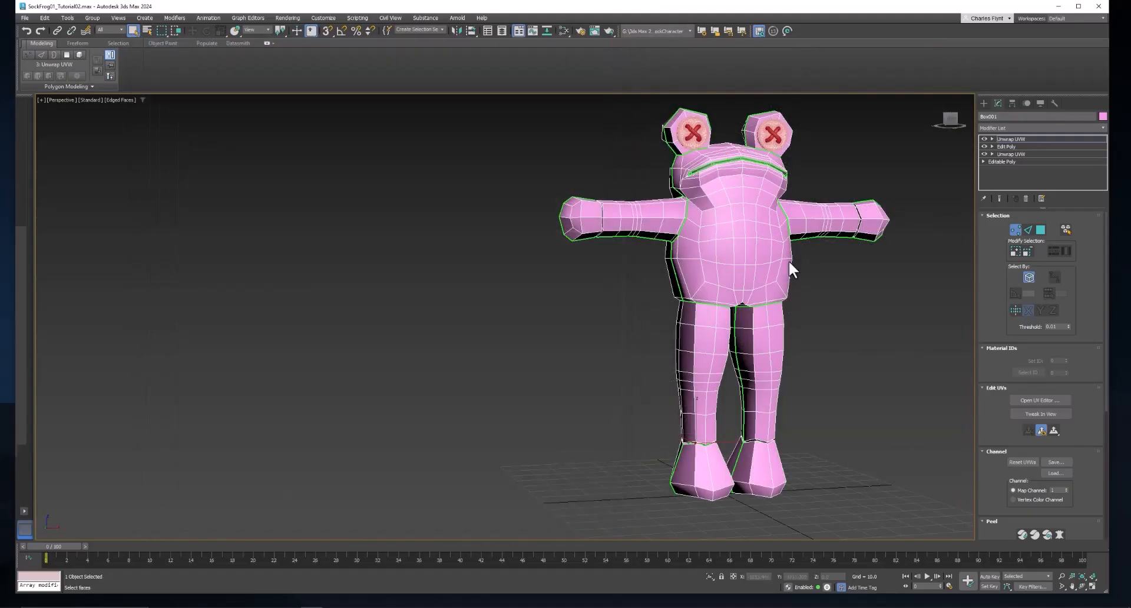
middle_click_drag(789, 260, 675, 291)
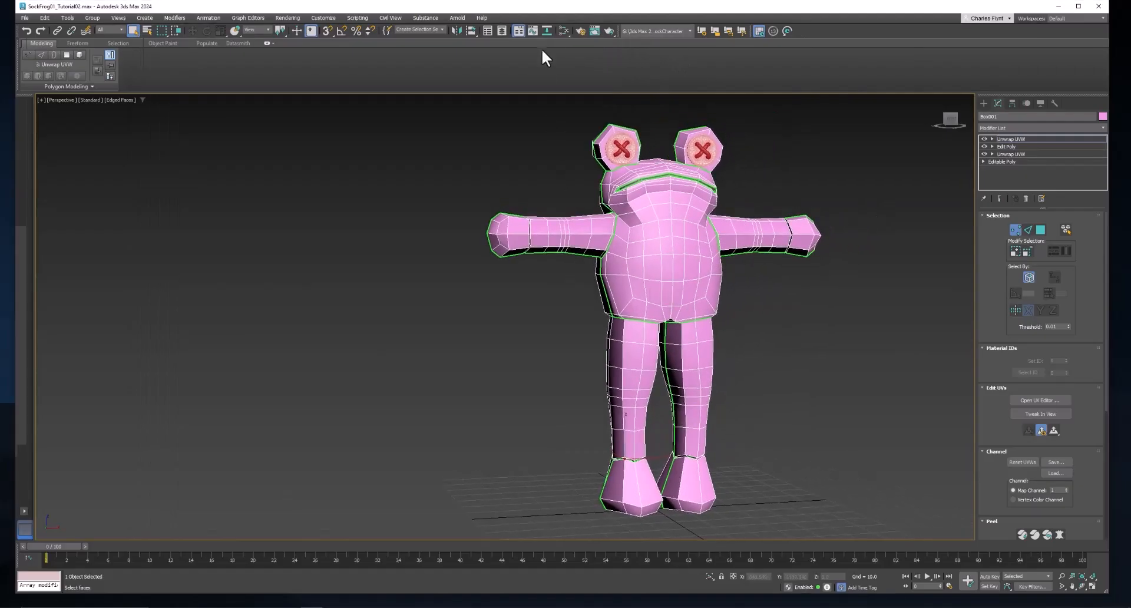
left_click(560, 30)
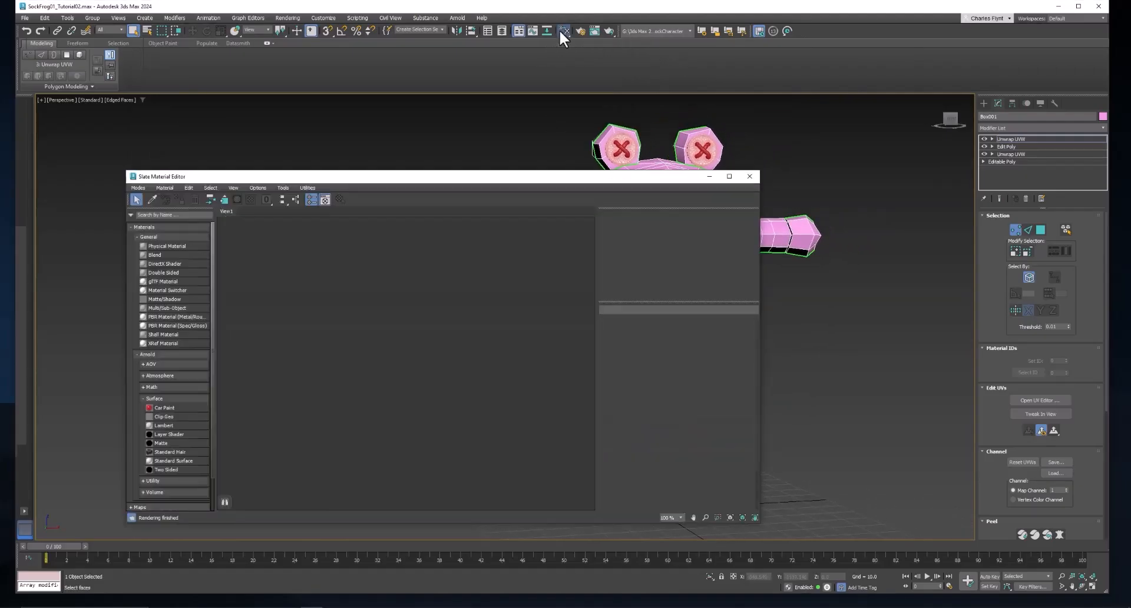
left_click_drag(553, 179, 503, 149)
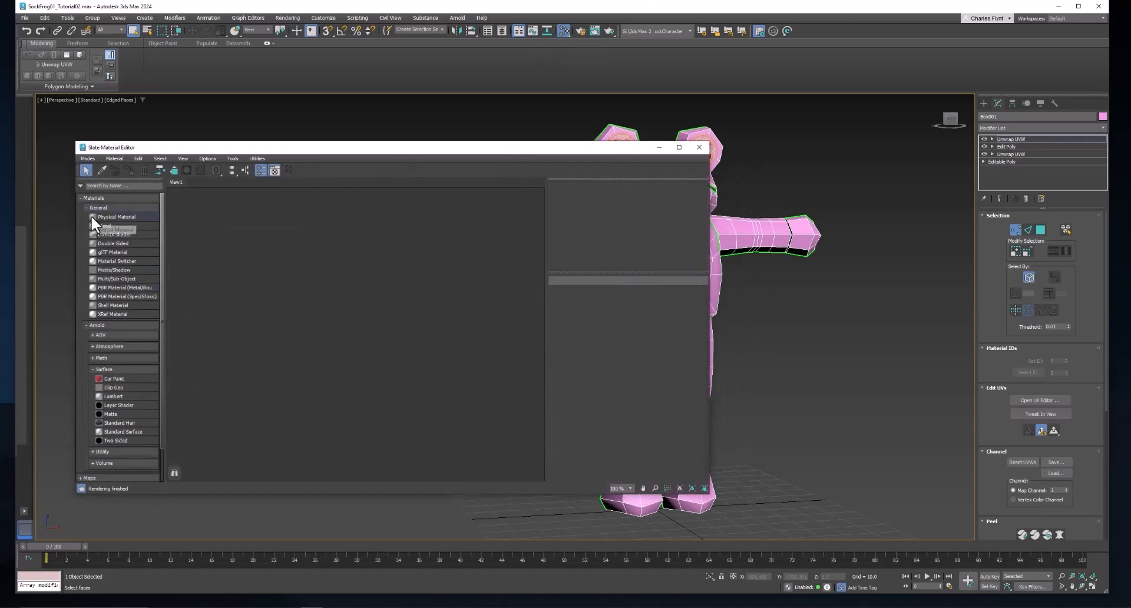
Add a new Physical Material, Material #2, and assign it to the frog
left_click_drag(91, 217, 327, 205)
left_click_drag(590, 150, 542, 154)
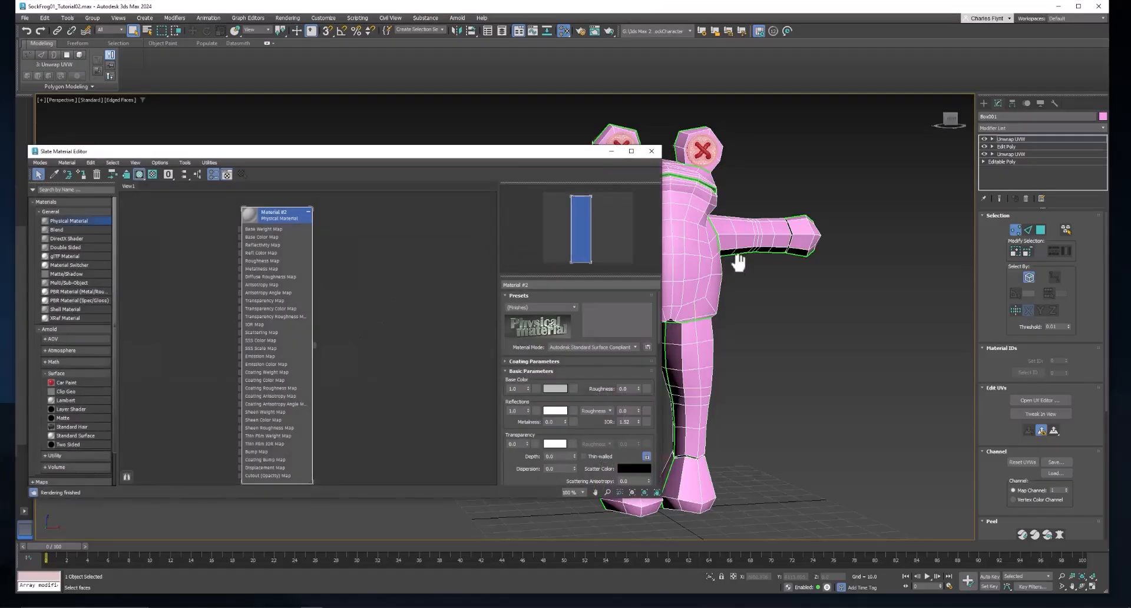
left_click_drag(313, 346, 719, 254)
scroll(896, 152, "up", 3)
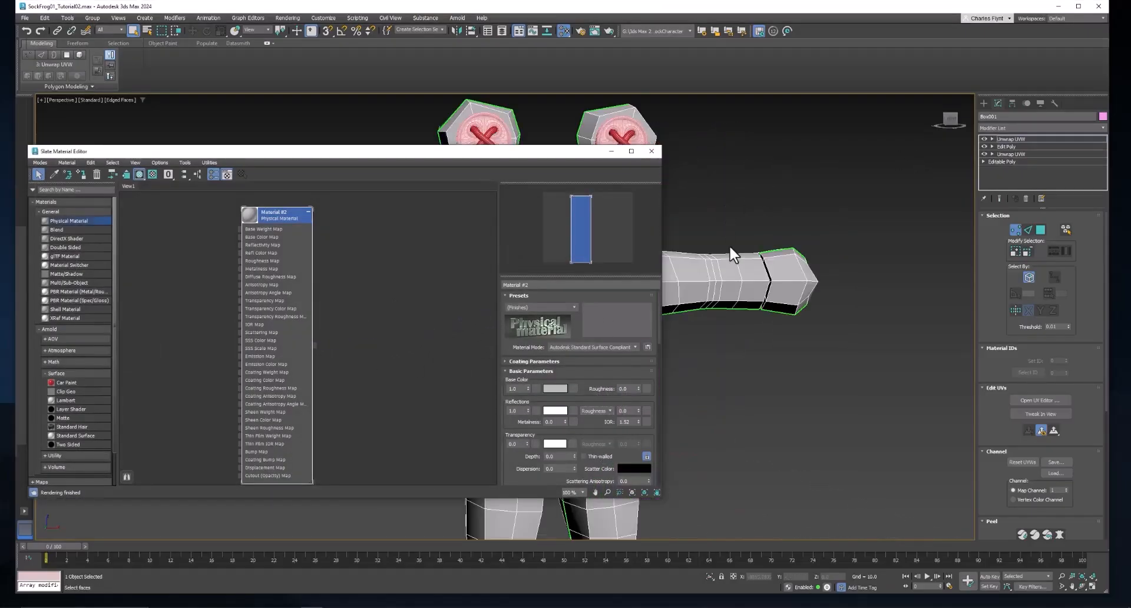
scroll(734, 246, "down", 5)
middle_click_drag(817, 236, 801, 187)
left_click_drag(252, 223, 323, 214)
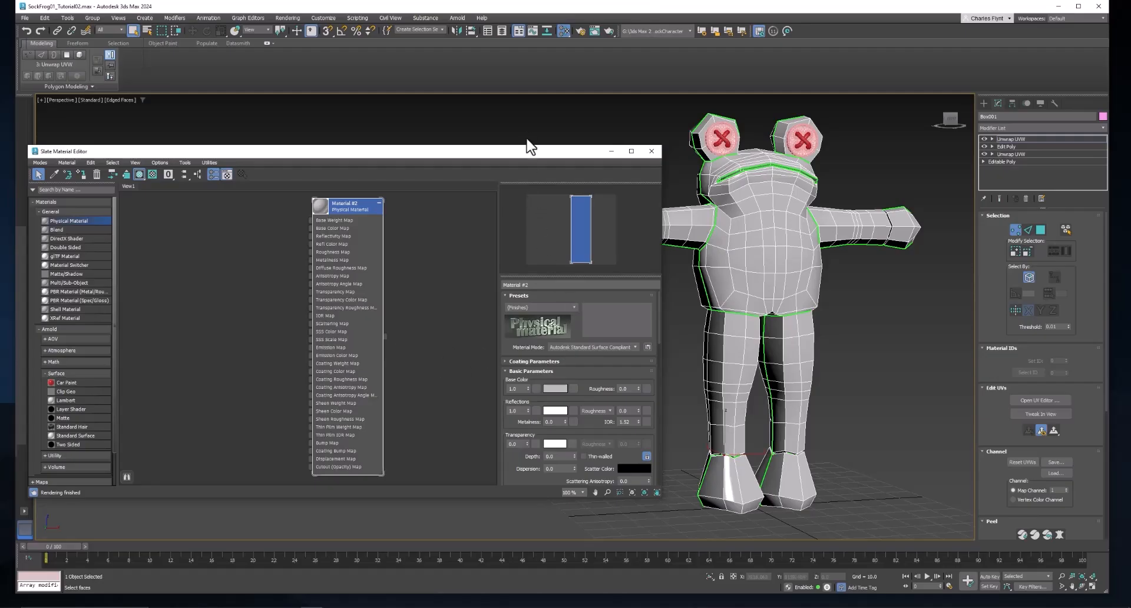
left_click_drag(531, 151, 553, 133)
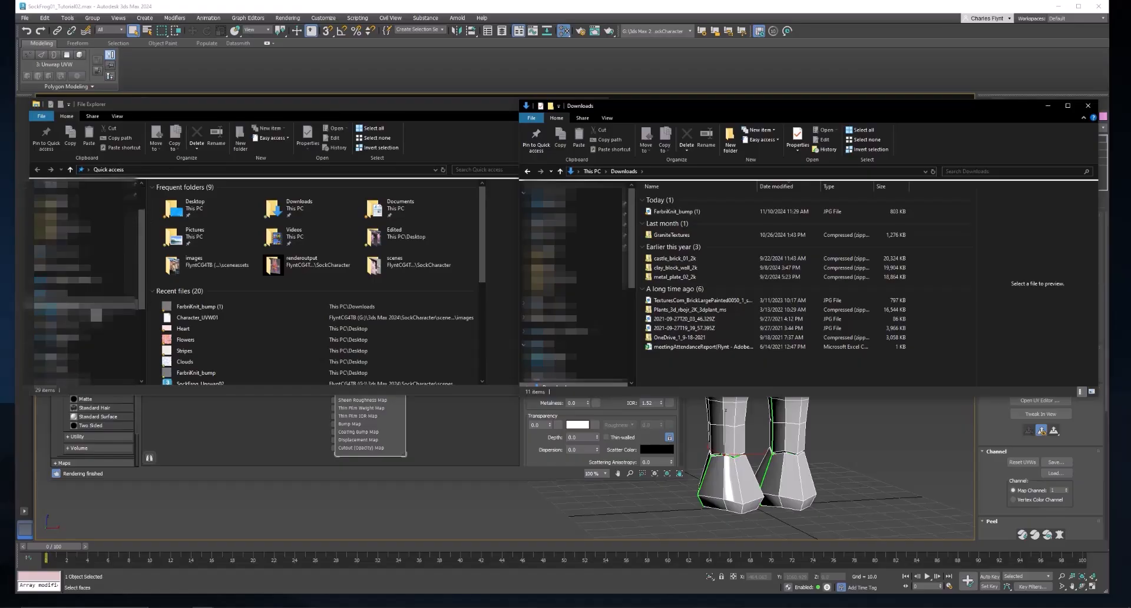
Copy FarbriKnit_bump (1) from Downloads into G:\3ds Max 2024\SockCharacter\sceneassets\images, then close both windows
scroll(85, 283, "down", 5)
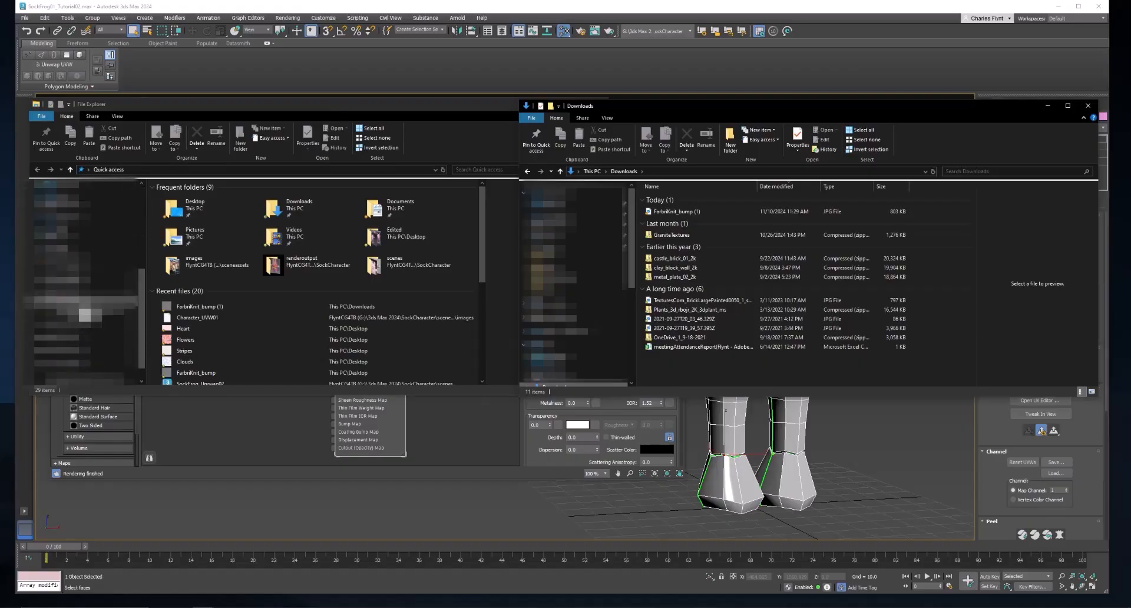
left_click(82, 304)
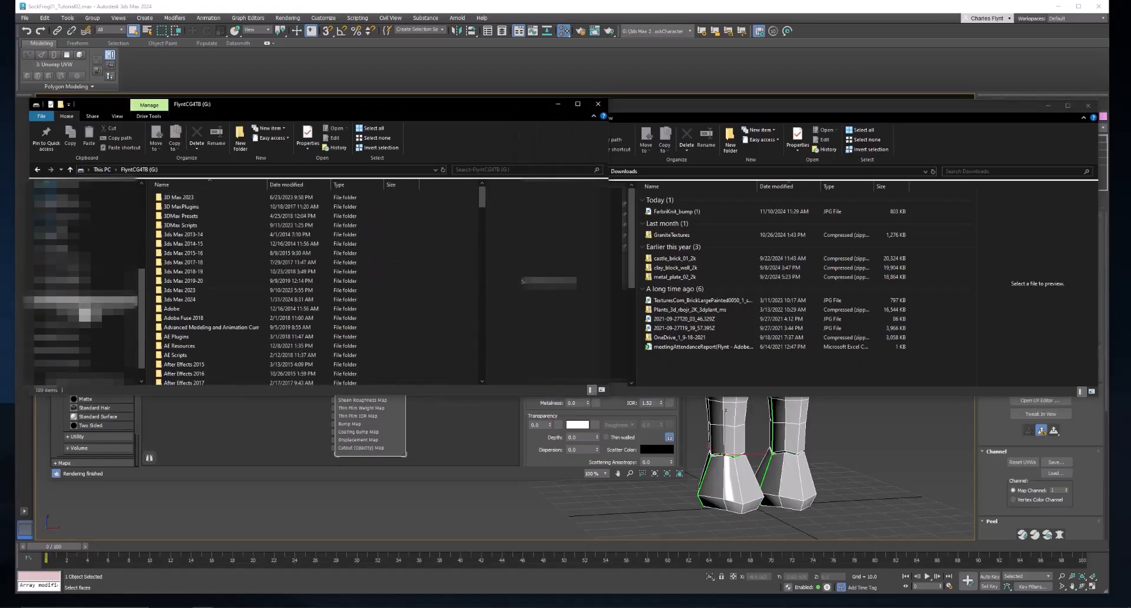
double_click(204, 297)
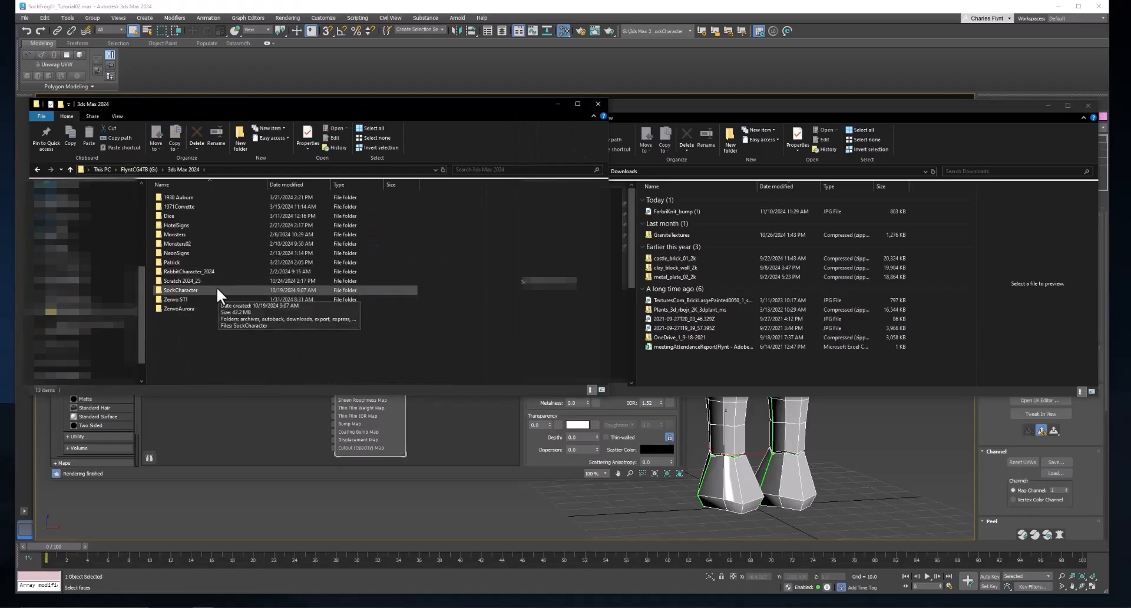
double_click(217, 288)
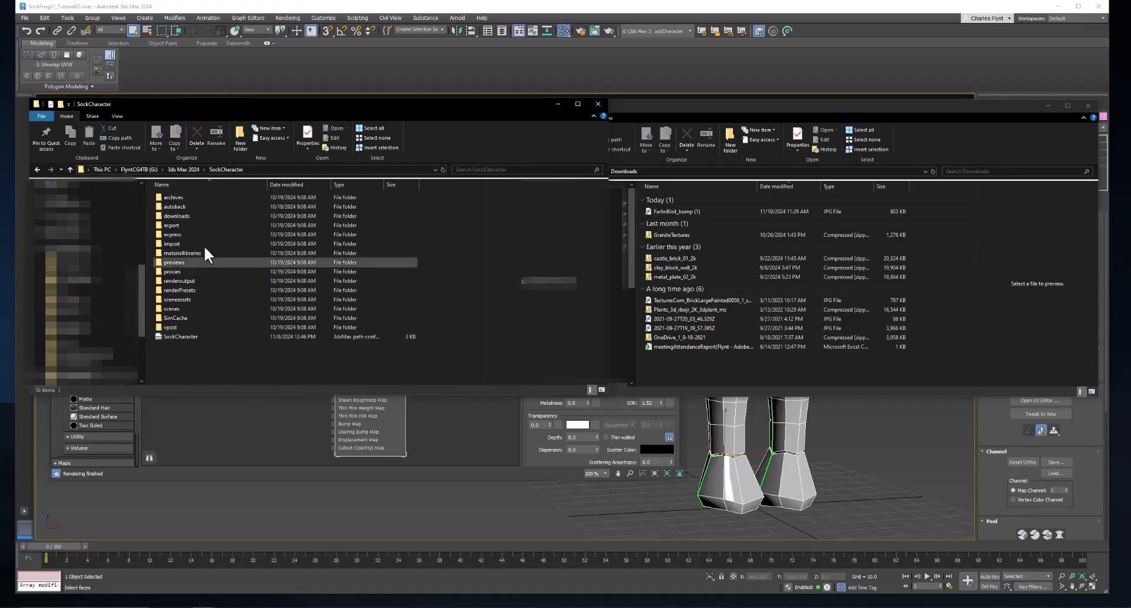
double_click(206, 298)
double_click(204, 207)
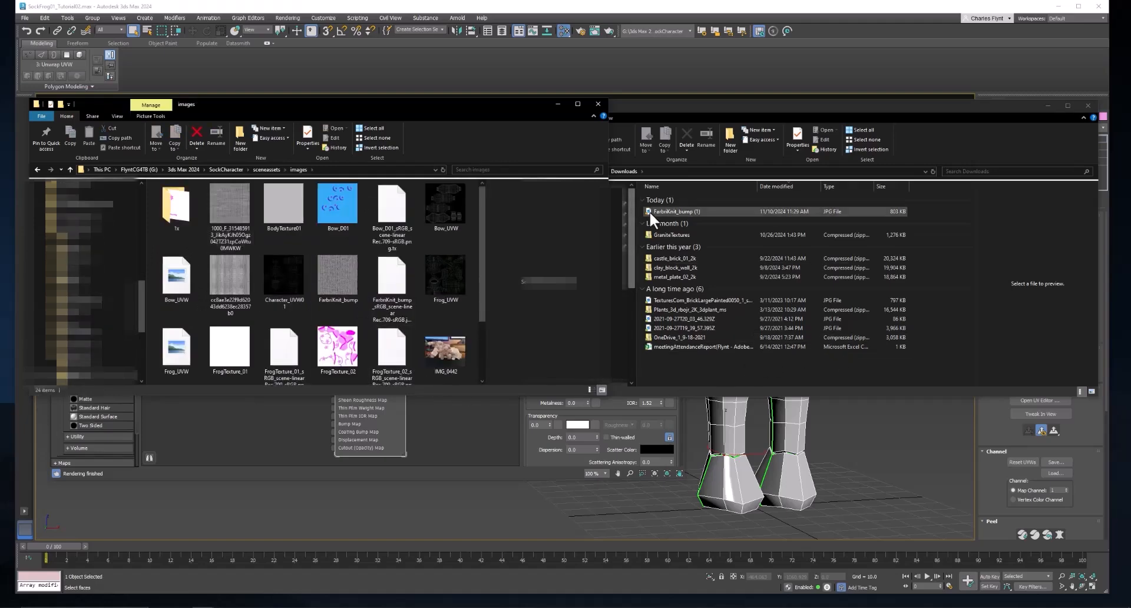
left_click_drag(648, 211, 366, 242)
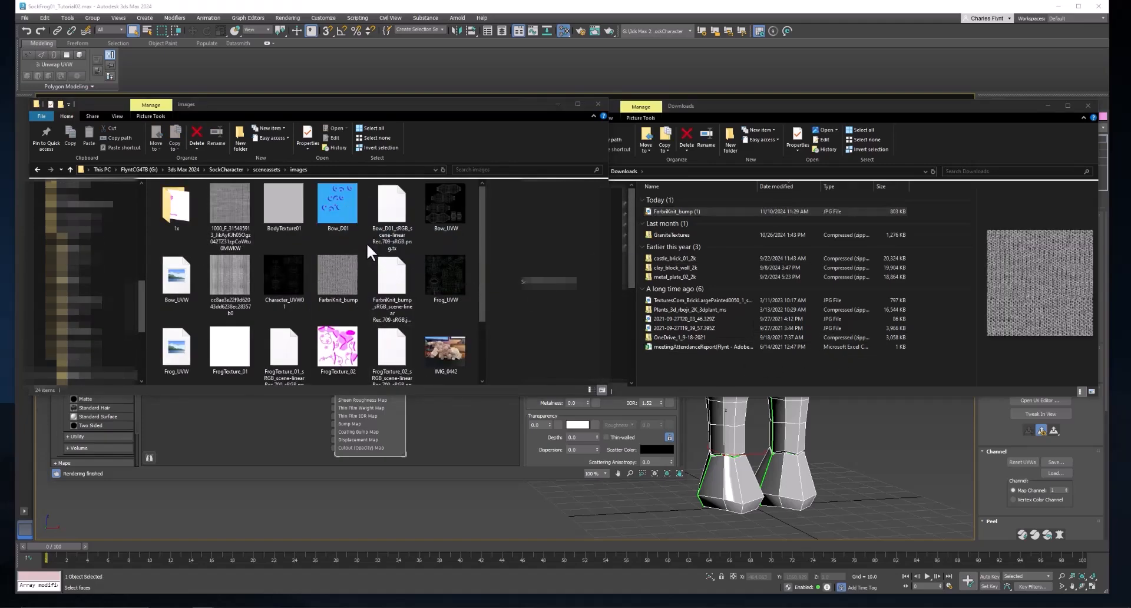
left_click(604, 107)
left_click(1089, 105)
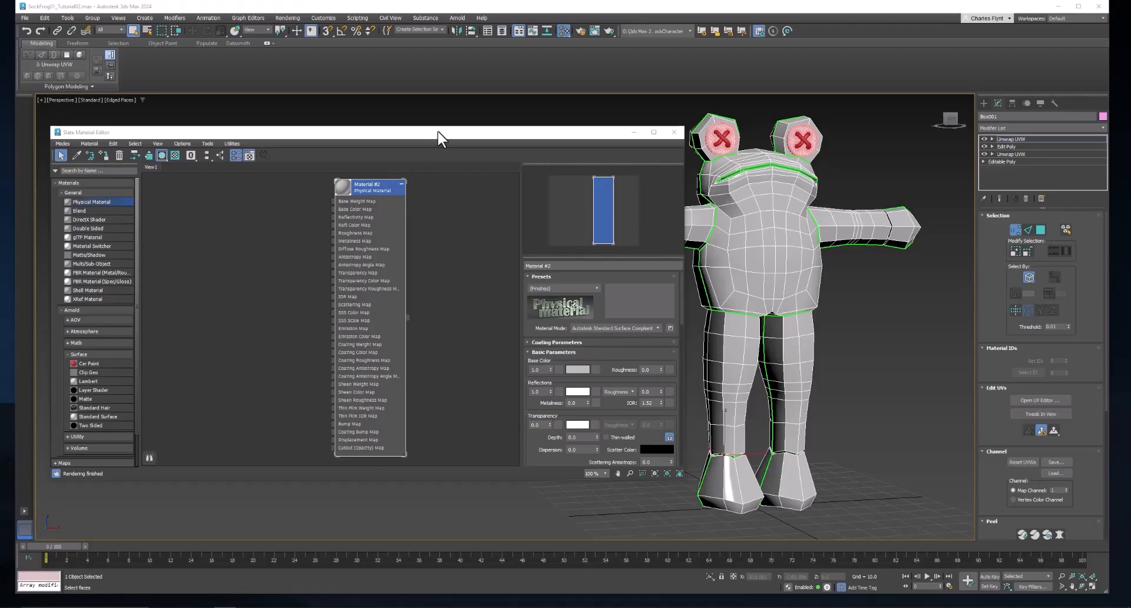
Wire a Bitmap loading FarbriKnit_bump (1).jpg into Material #2's Displacement Map input
left_click_drag(441, 139, 467, 138)
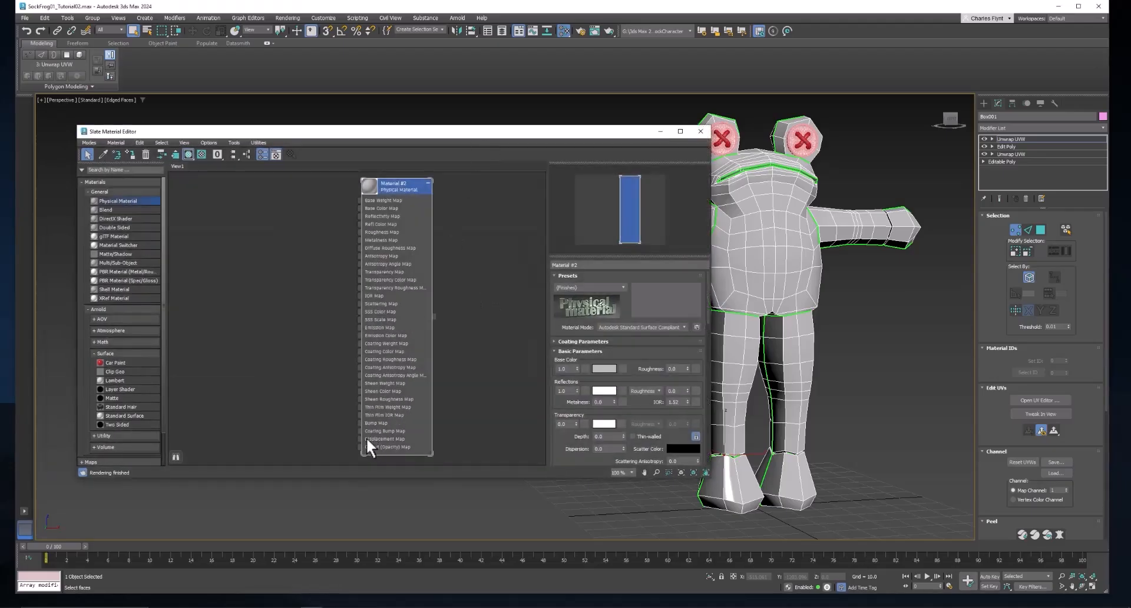
left_click_drag(359, 438, 292, 360)
mouse_move(317, 375)
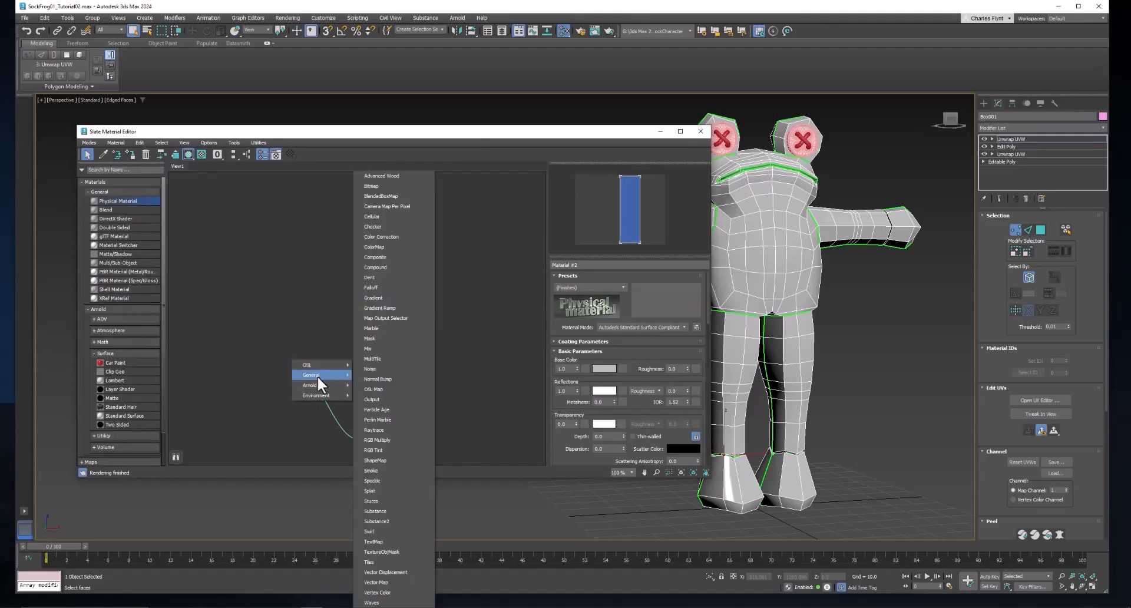
left_click(388, 185)
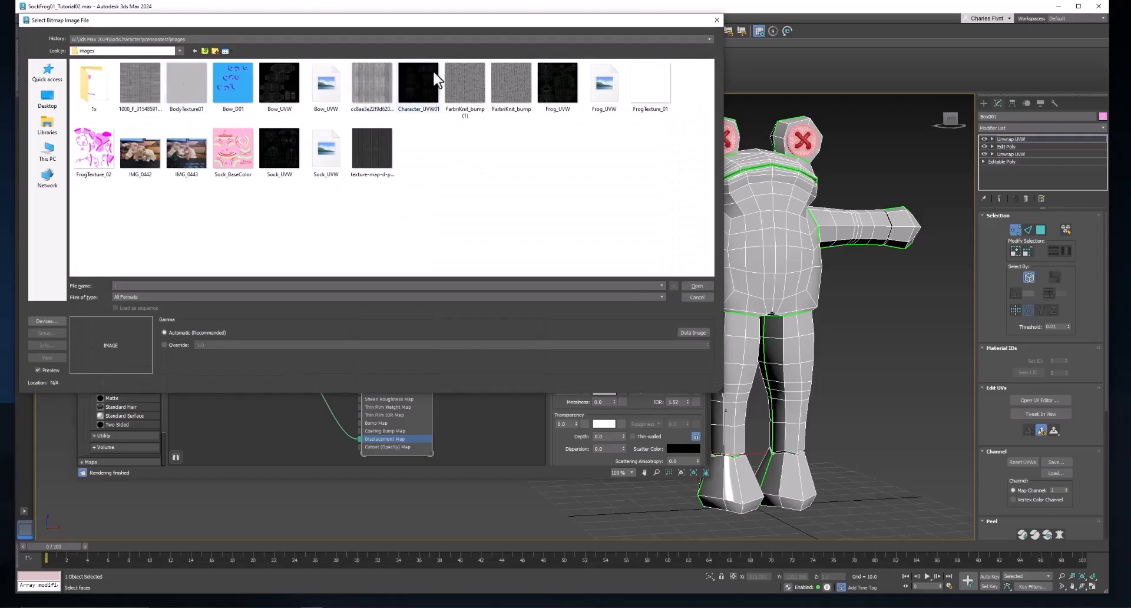
left_click(465, 88)
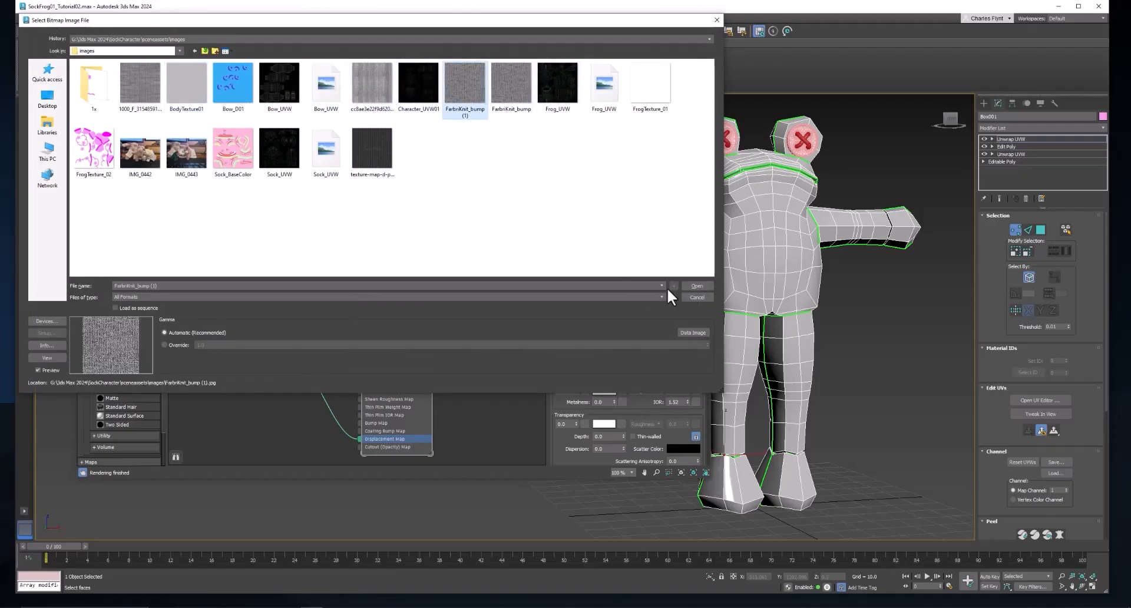
left_click(698, 286)
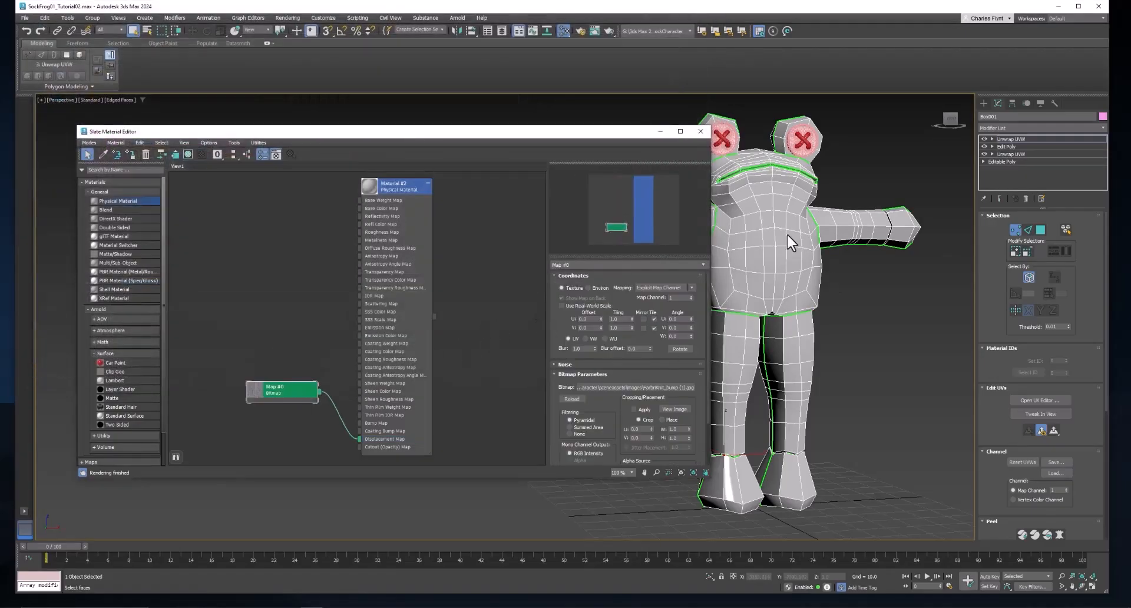
Move both material nodes left, narrow the material editor, and orbit to face the frog
middle_click_drag(788, 235, 784, 251)
left_click_drag(556, 131, 526, 130)
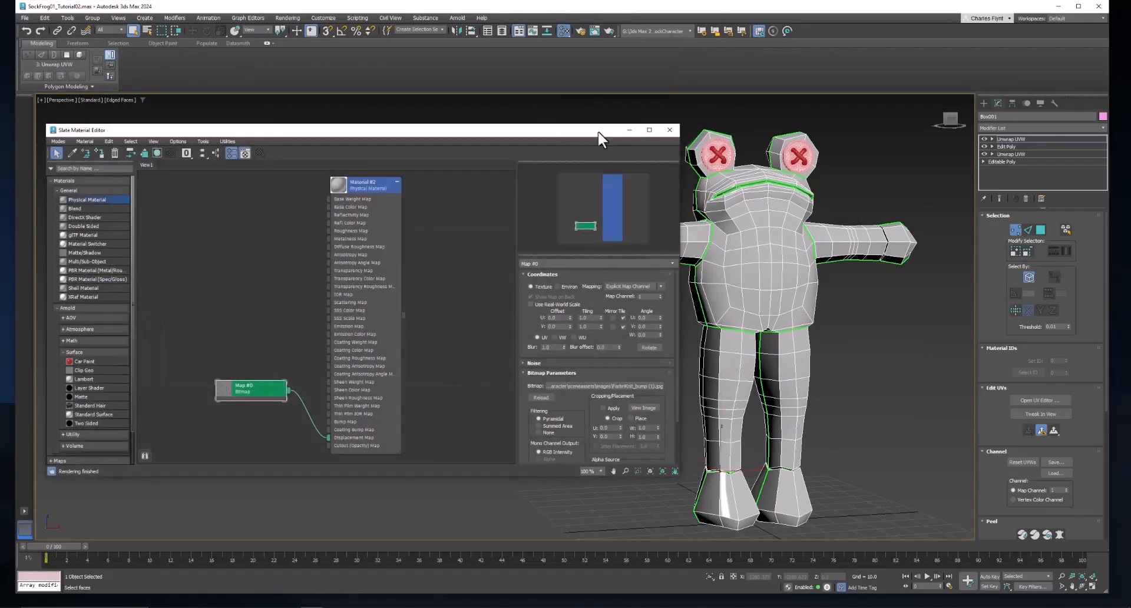
middle_click_drag(779, 292, 782, 289)
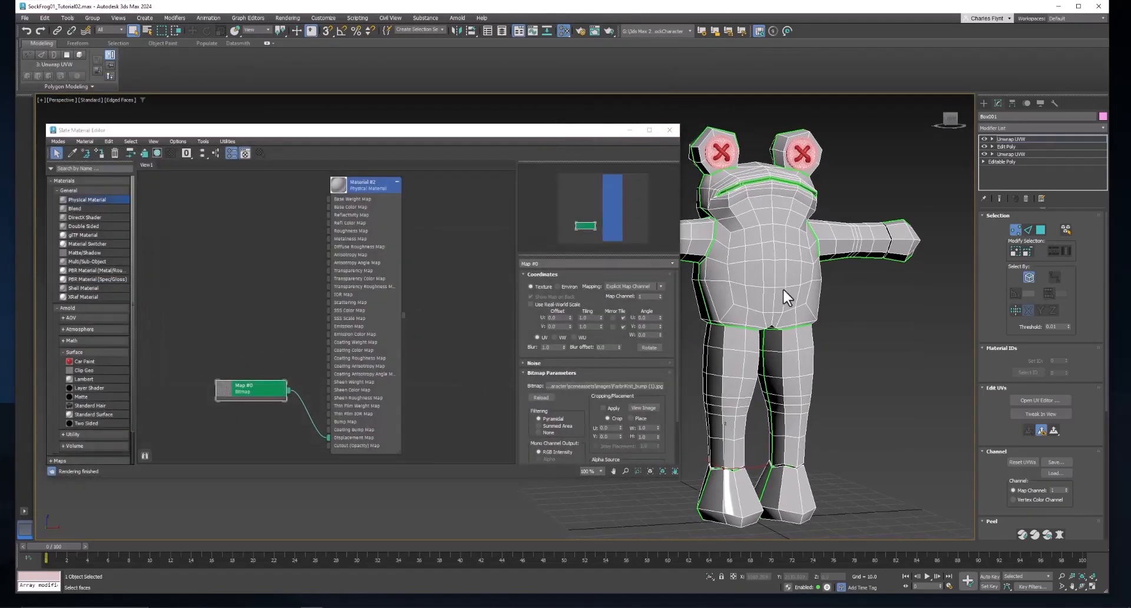
left_click(369, 187)
left_click_drag(371, 413, 371, 414)
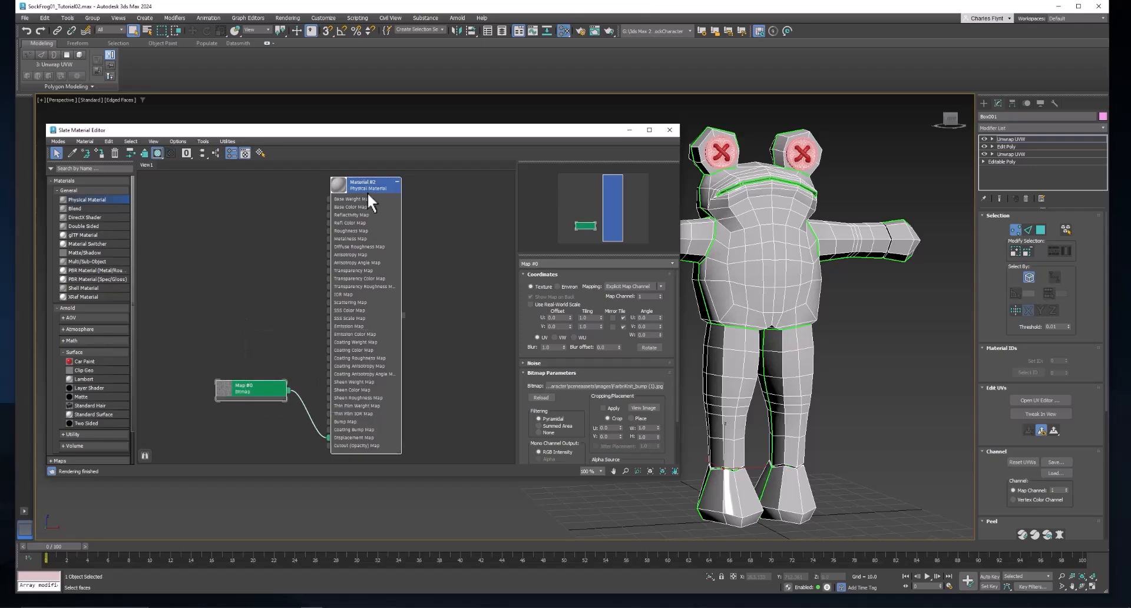
left_click_drag(369, 189, 325, 189)
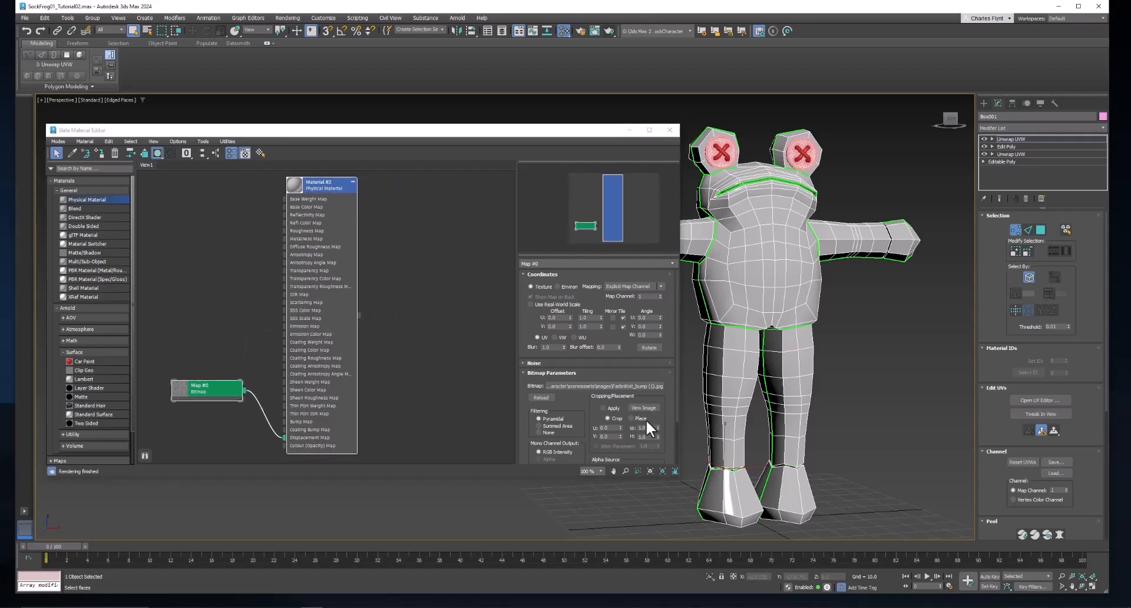
left_click_drag(674, 480, 539, 490)
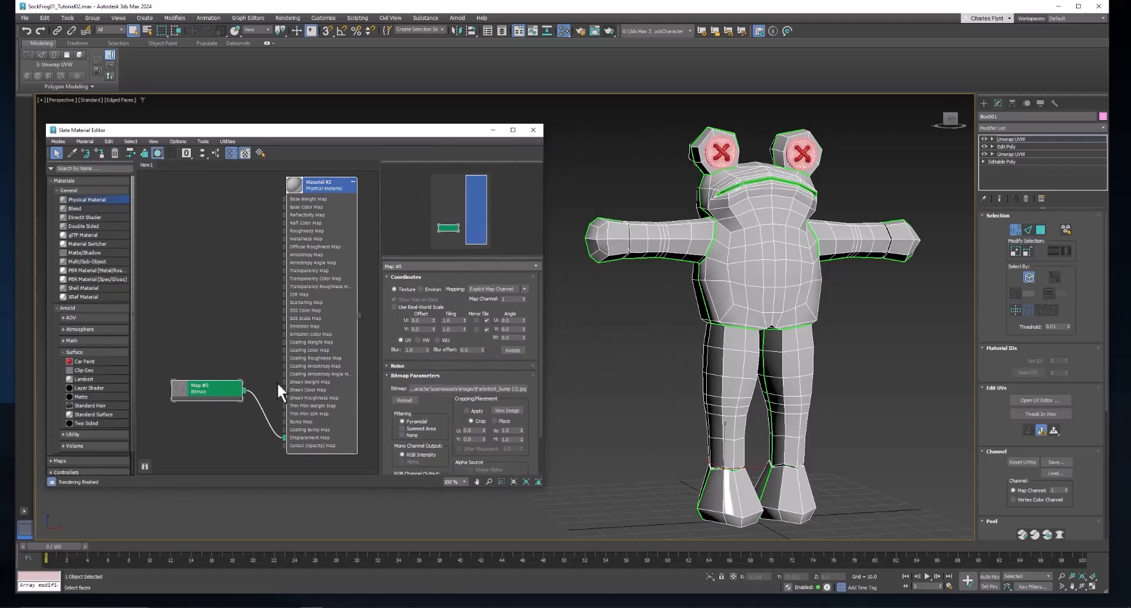
middle_click_drag(757, 271, 662, 133, "alt")
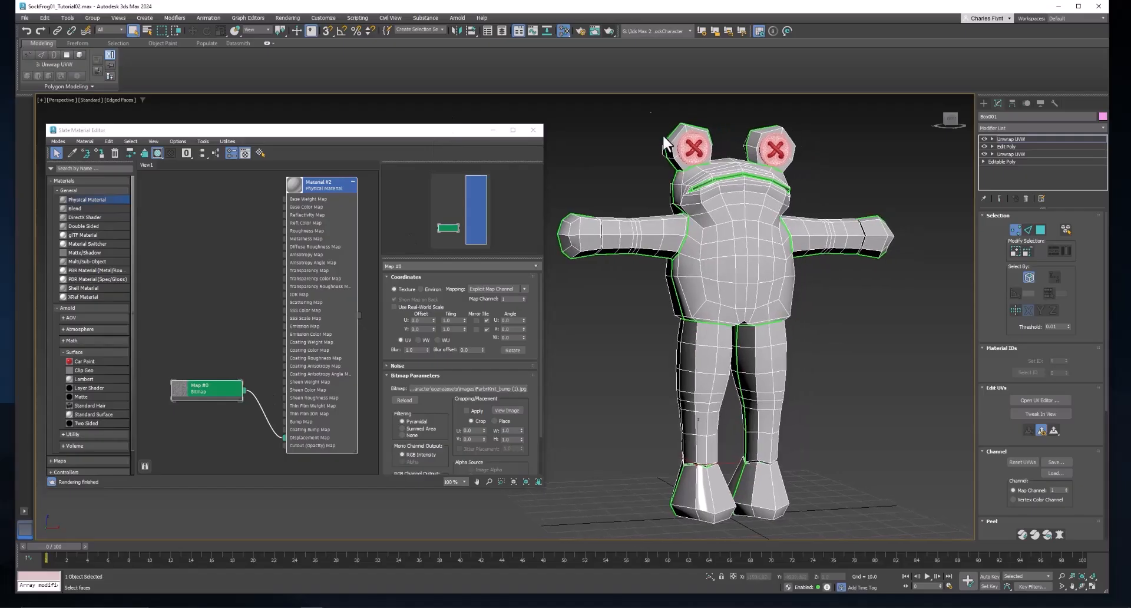
Render the frog in Arnold, frame its legs, and show Map #0's bitmap parameters
left_click(608, 29)
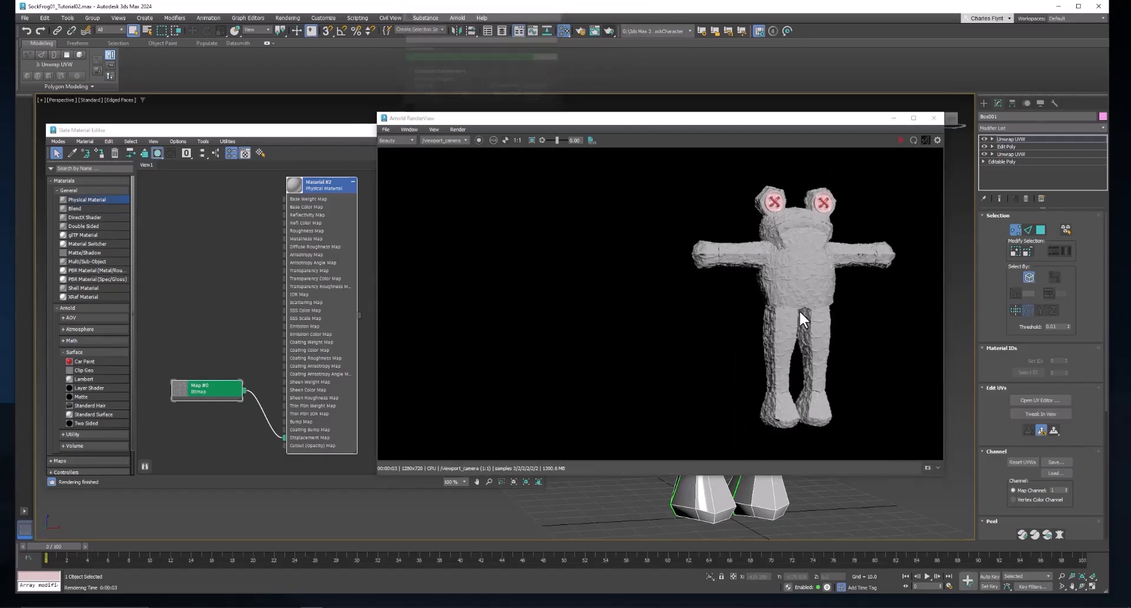
middle_click_drag(760, 497, 720, 495)
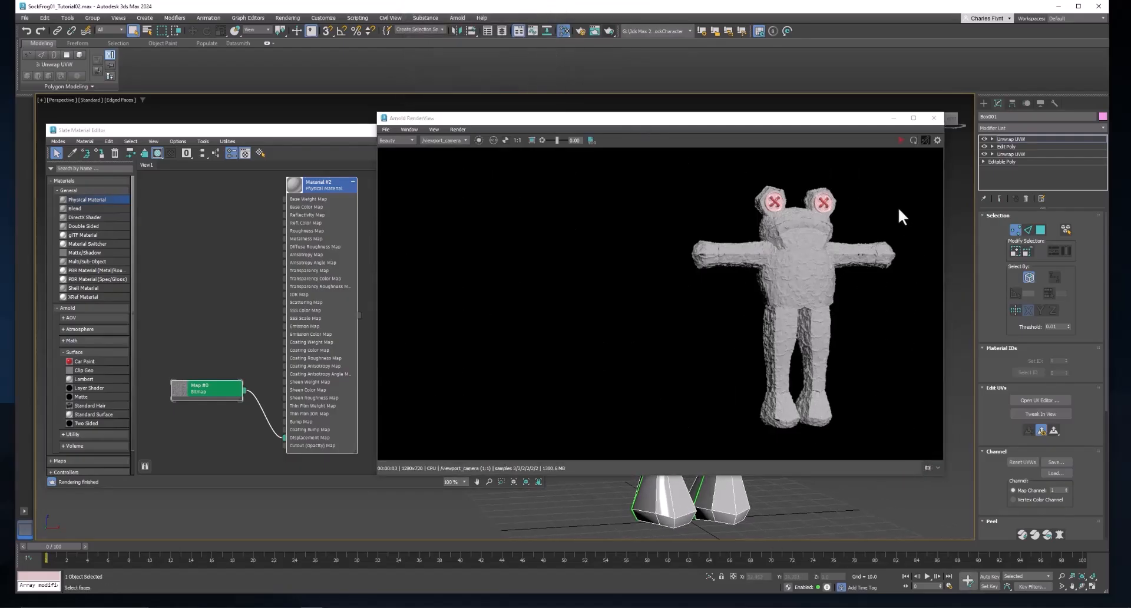
left_click(900, 140)
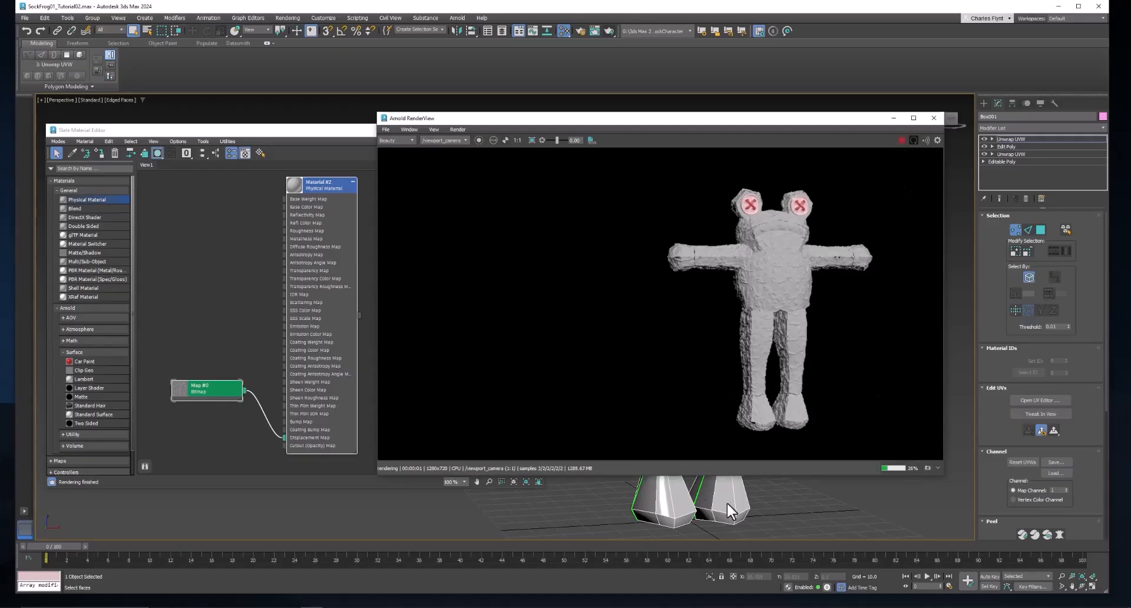
middle_click_drag(727, 502, 644, 506)
scroll(647, 502, "up", 5)
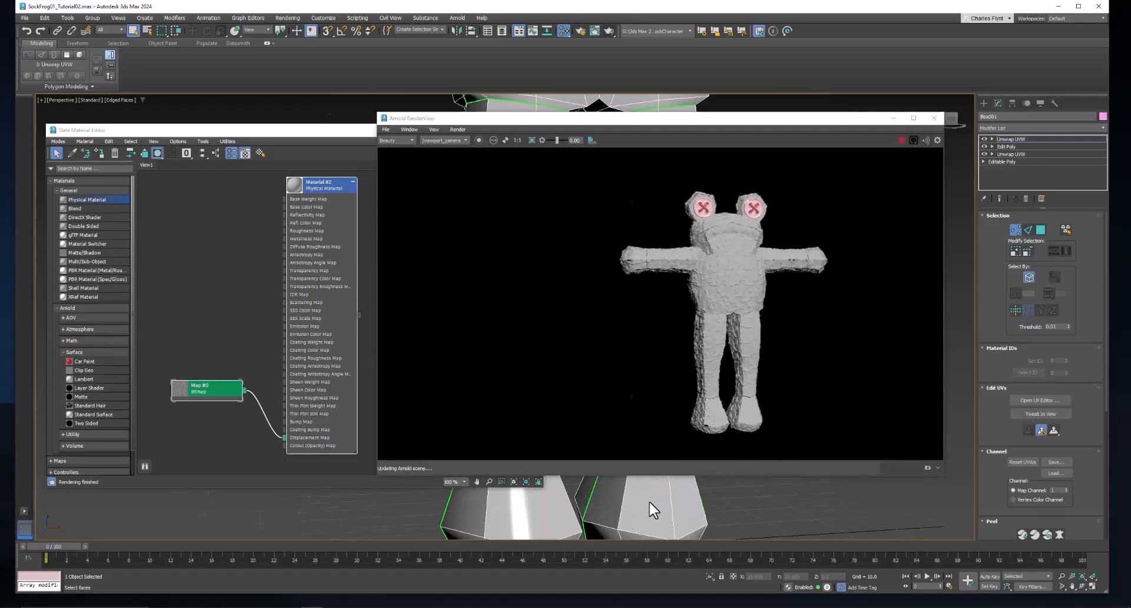
scroll(652, 507, "up", 4)
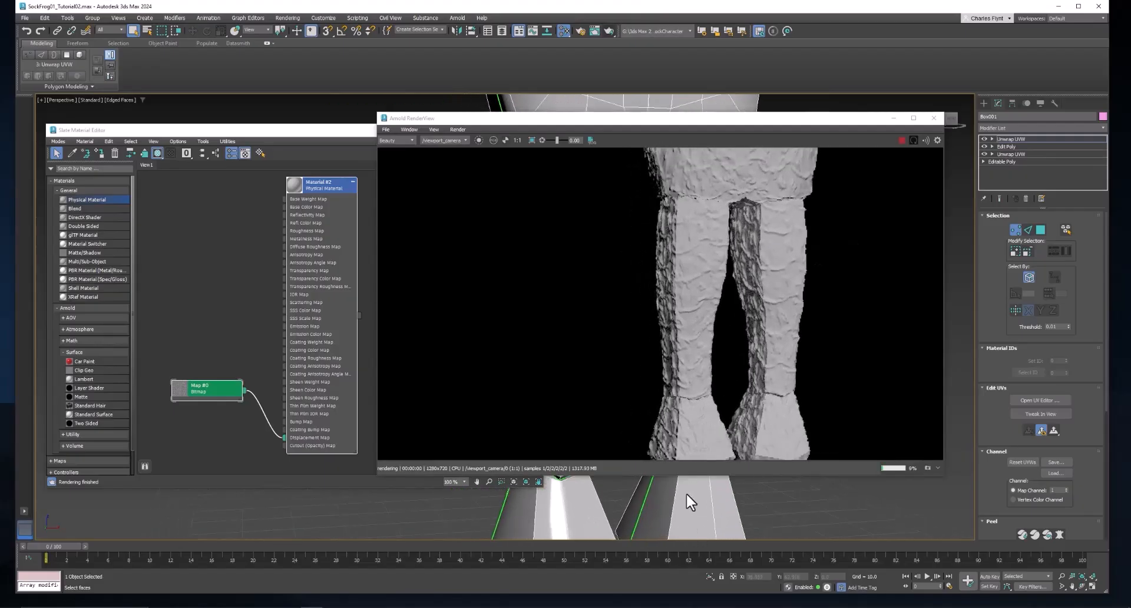
middle_click_drag(701, 530, 707, 529)
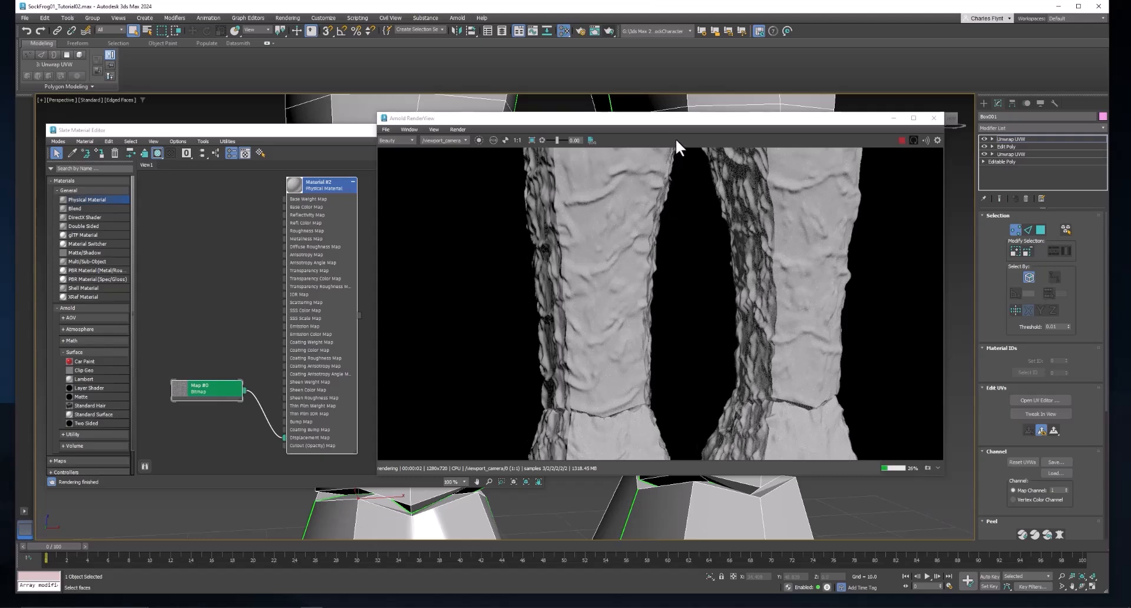
double_click(224, 393)
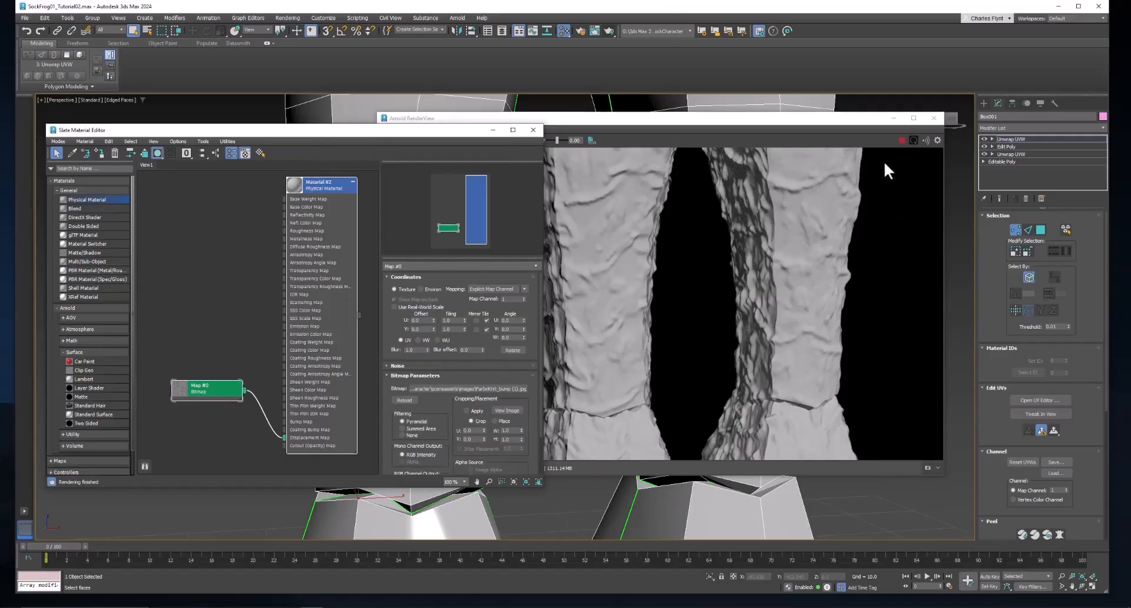
Set the bitmap's U and V tiling to 5.0, then raise both to 10.0
scroll(477, 366, "down", 2)
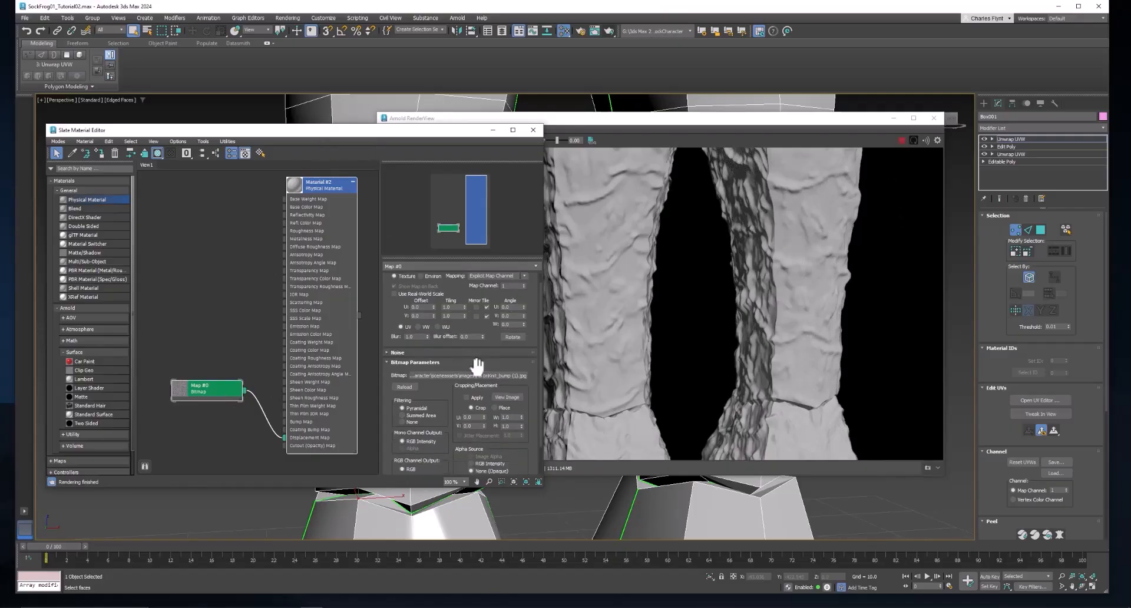
scroll(470, 358, "up", 2)
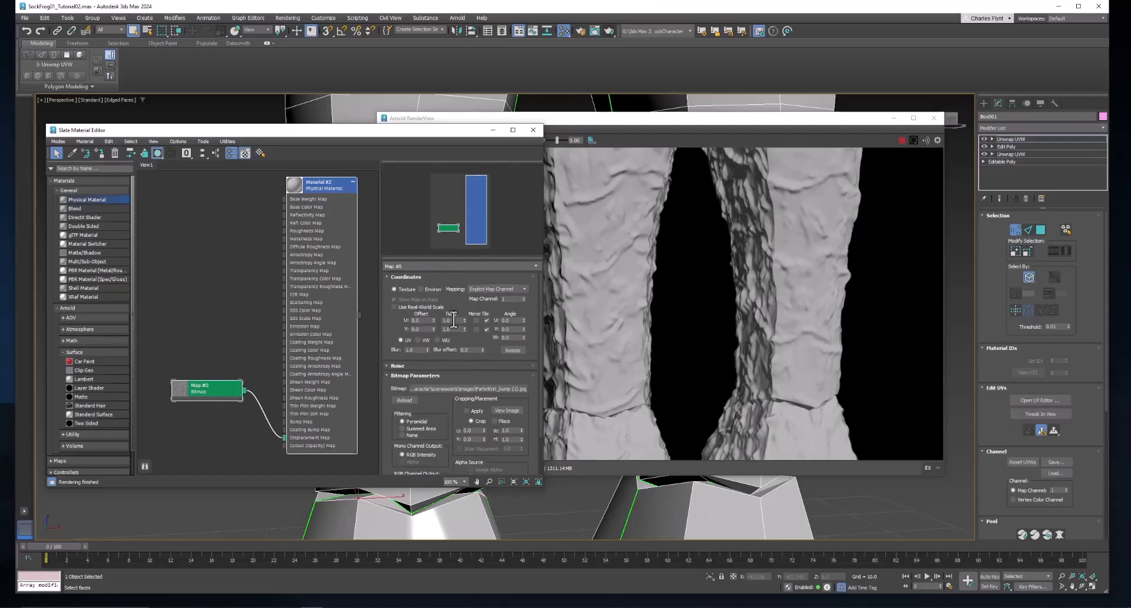
double_click(453, 320)
key("Tab")
type("5")
key("Return")
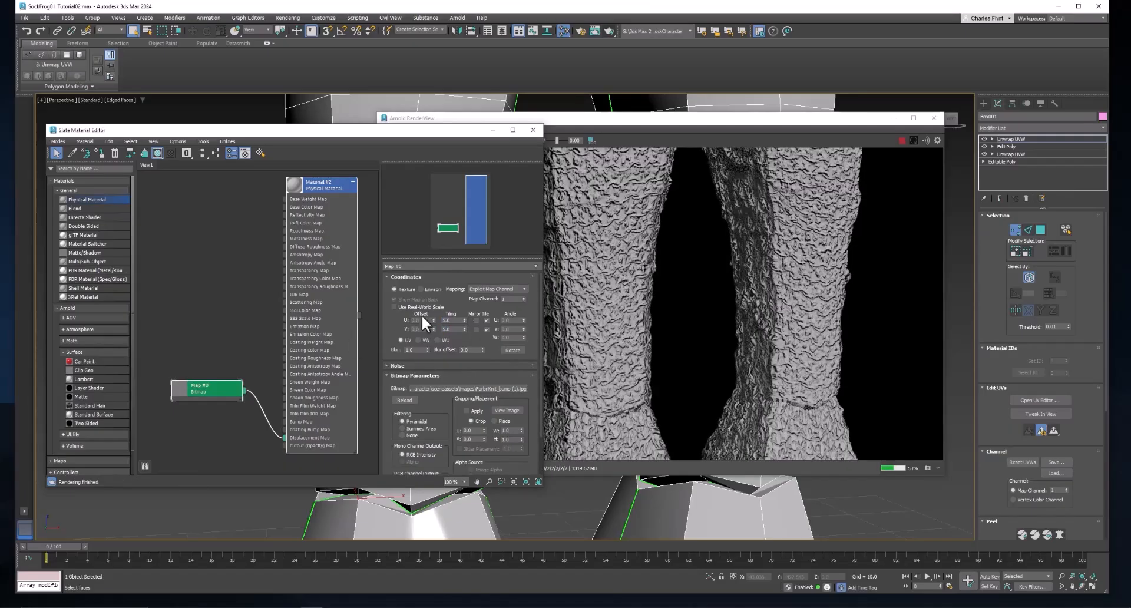
double_click(455, 320)
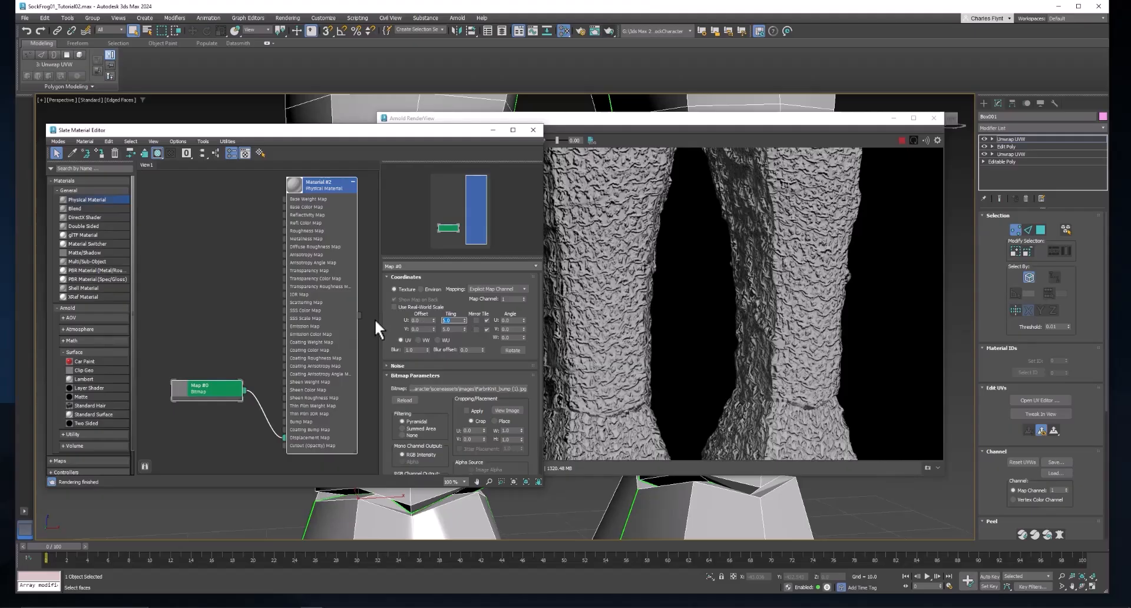
type("10")
key("Tab")
type("10")
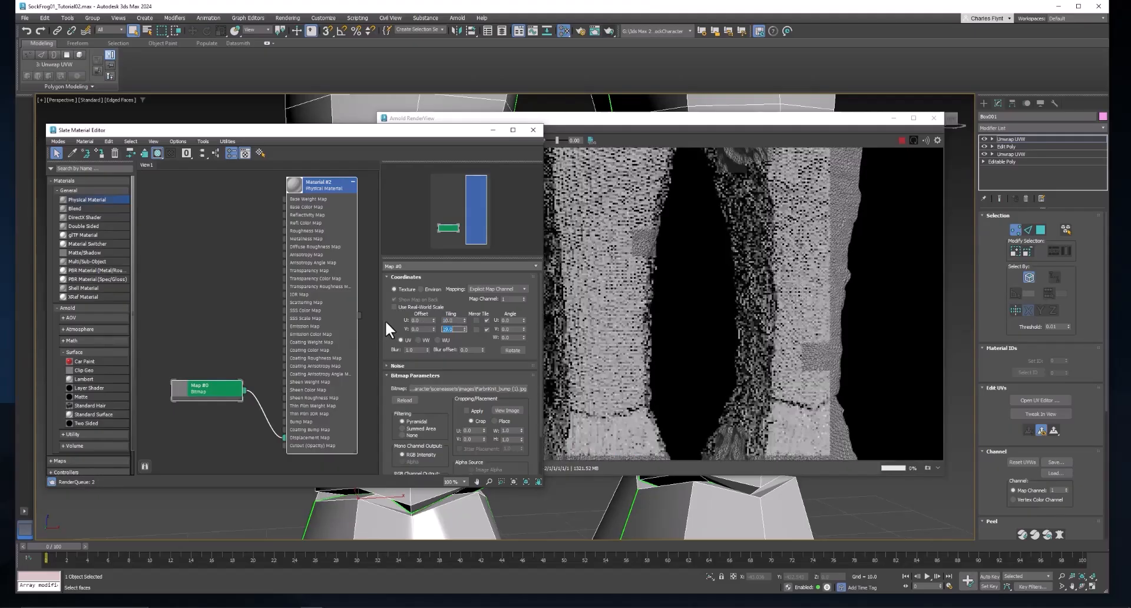
key("Return")
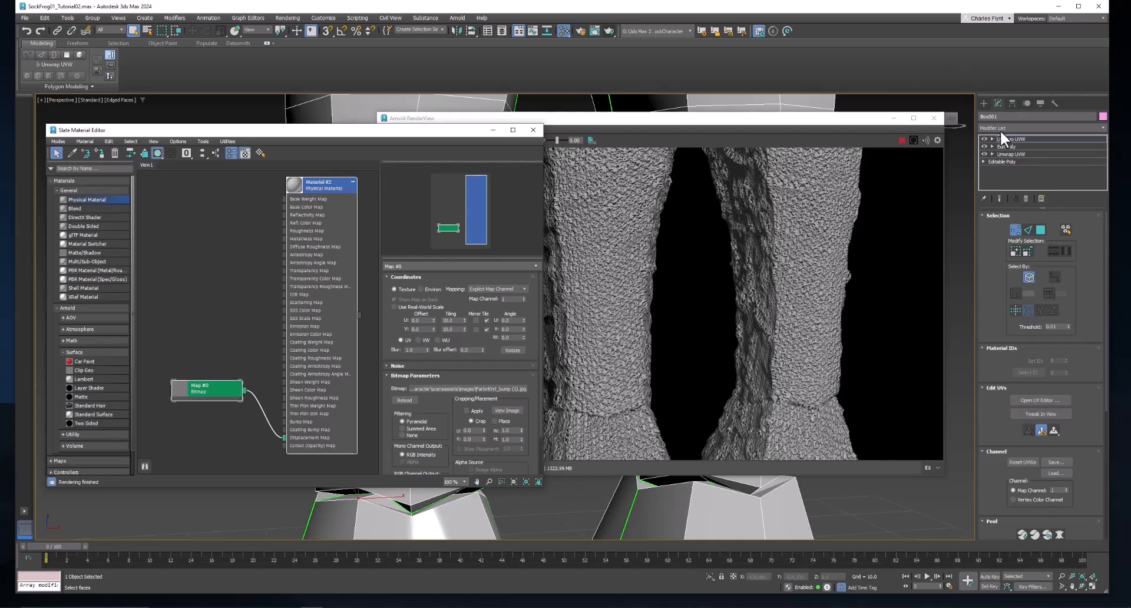
Place an Arnold light, ArnoldLight001, in the viewport and set its shape type to Skydome
left_click(984, 104)
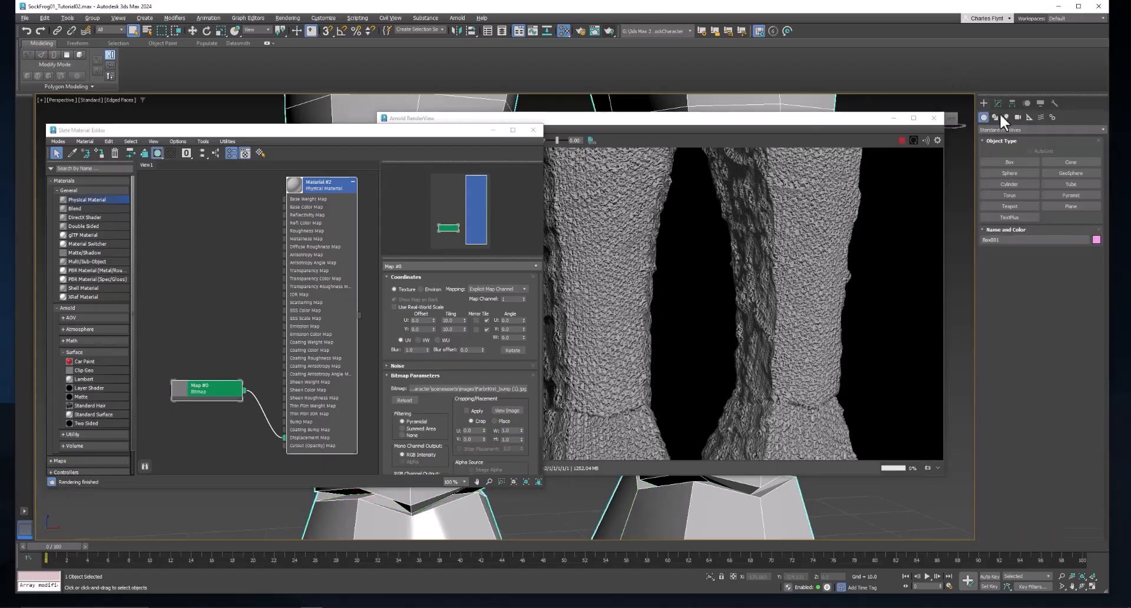
left_click(1006, 116)
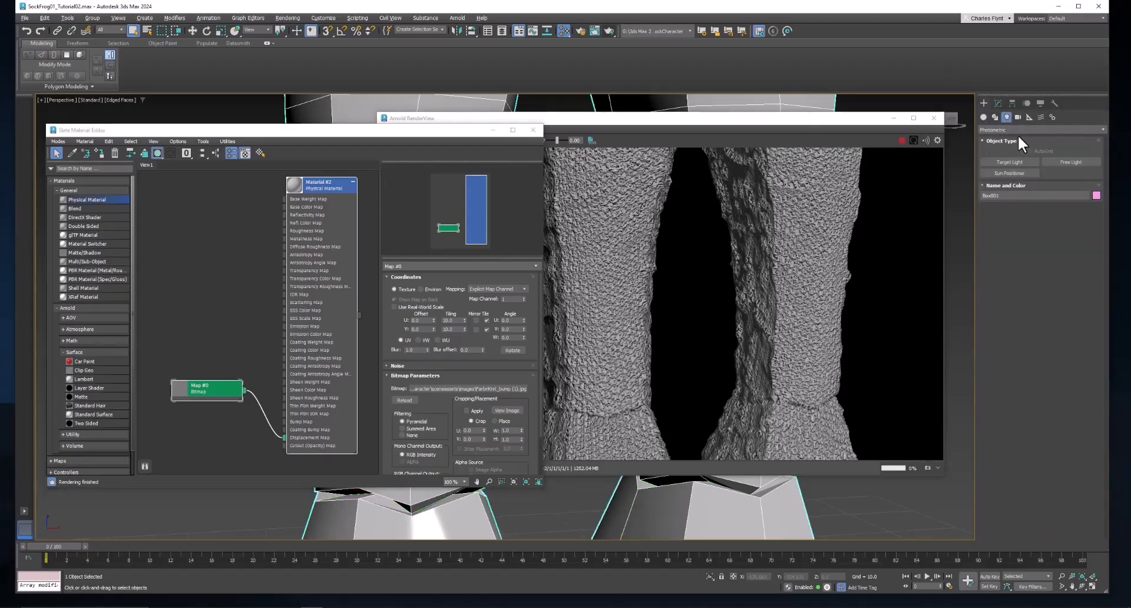
left_click(1018, 130)
left_click(1020, 154)
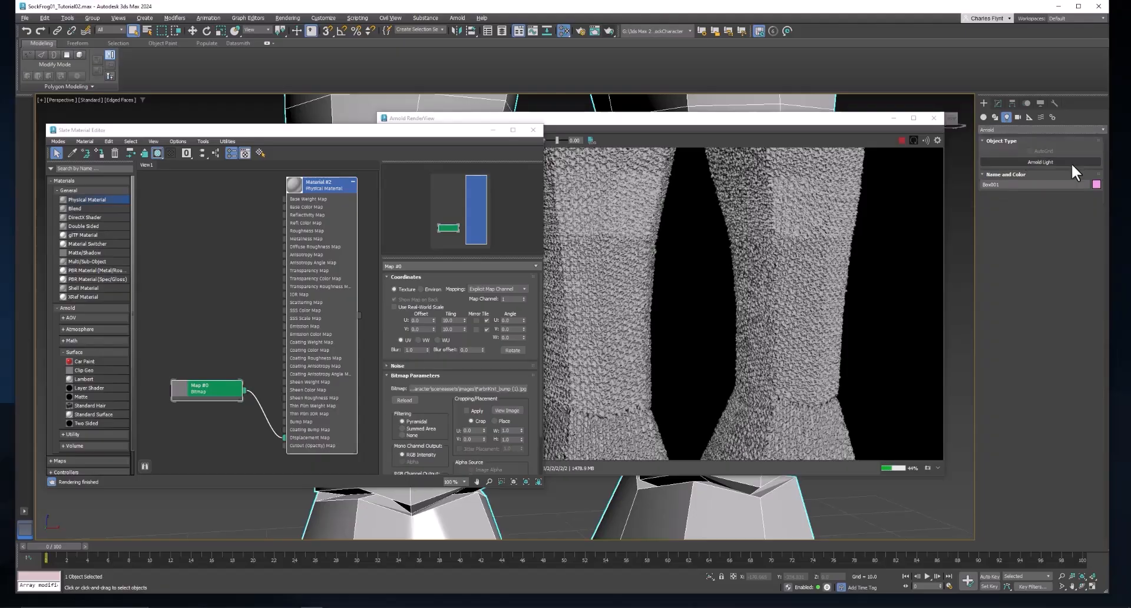
left_click(1045, 162)
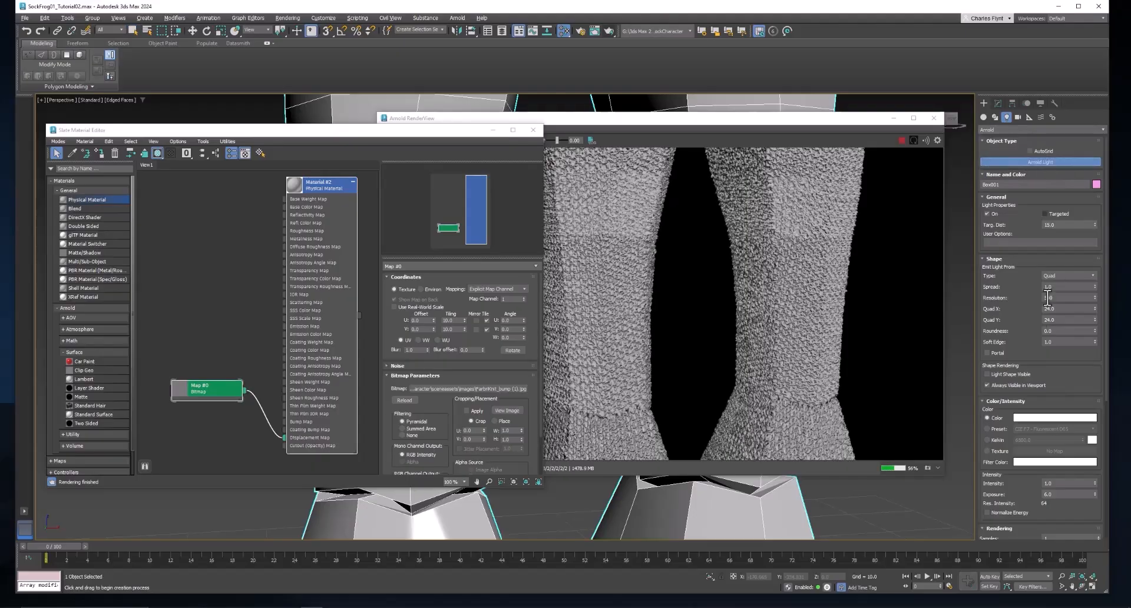
left_click(872, 511)
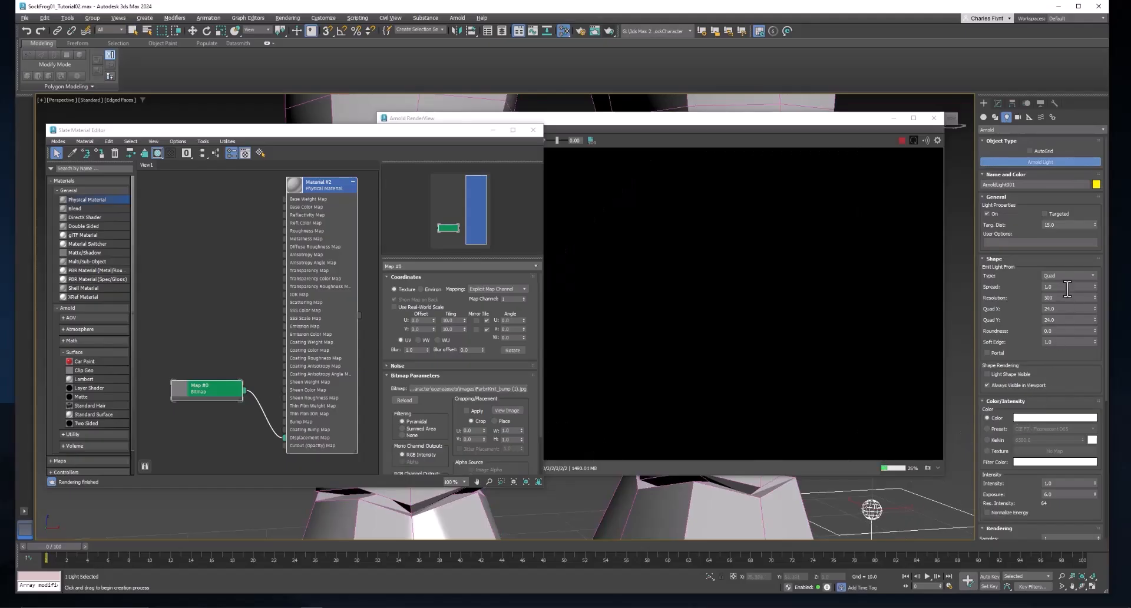
left_click(998, 103)
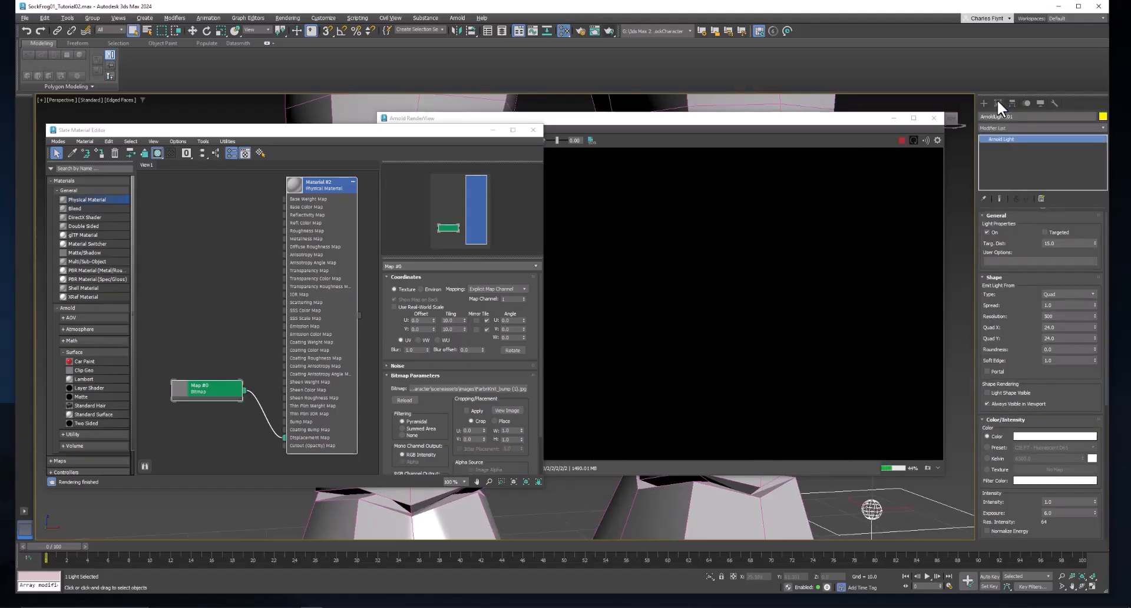
left_click(1068, 293)
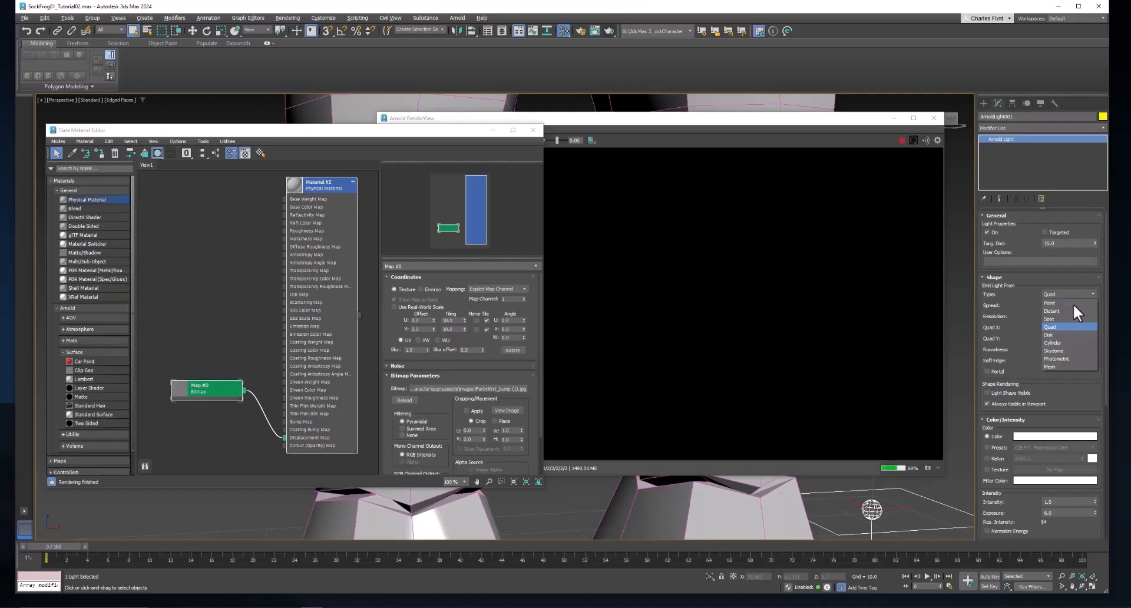
left_click(1055, 351)
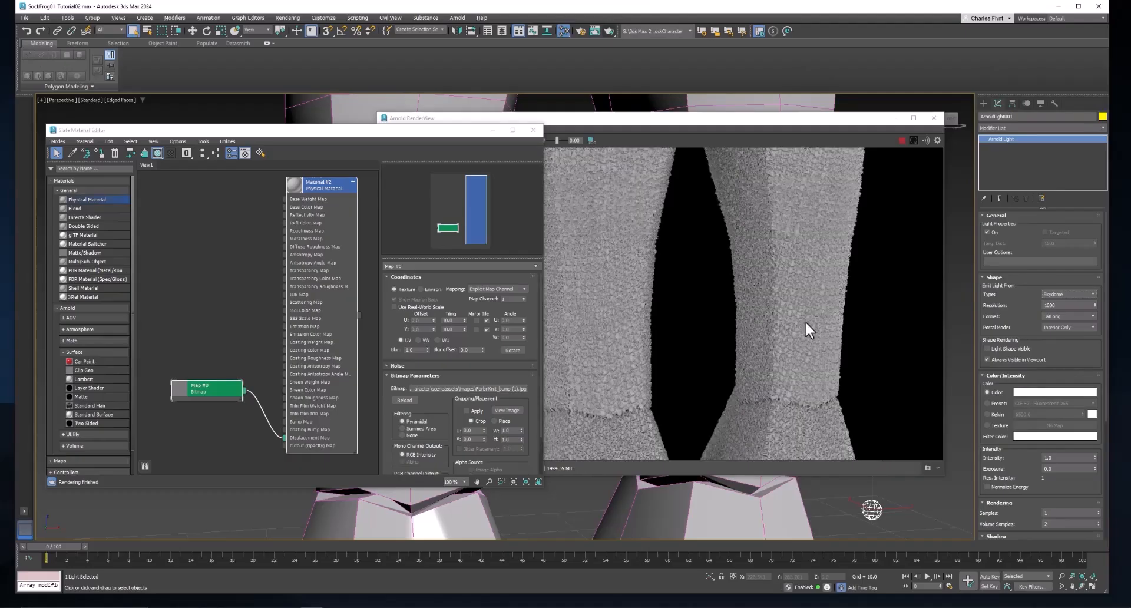
left_click(753, 511)
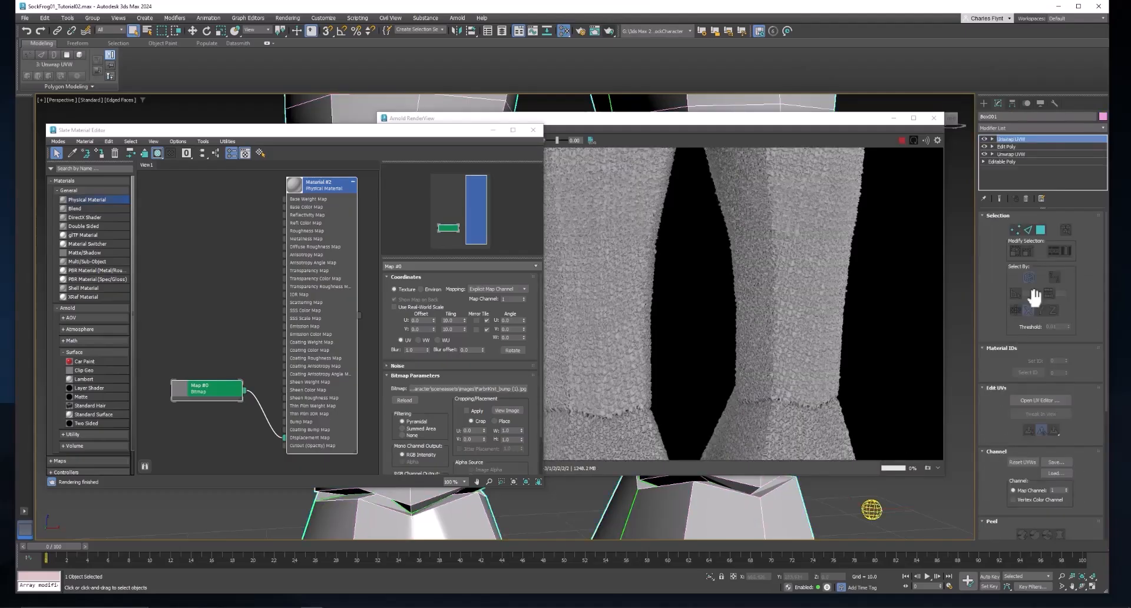
Add an Arnold Properties modifier to Box001 and inspect its Displacement rollout
left_click(1023, 129)
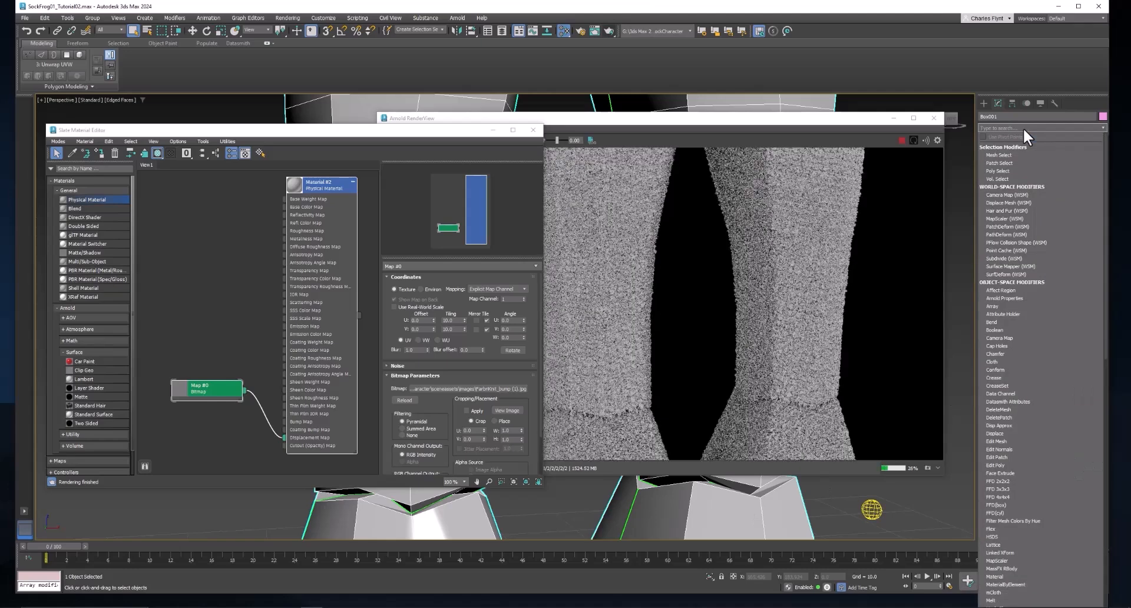
left_click(1015, 297)
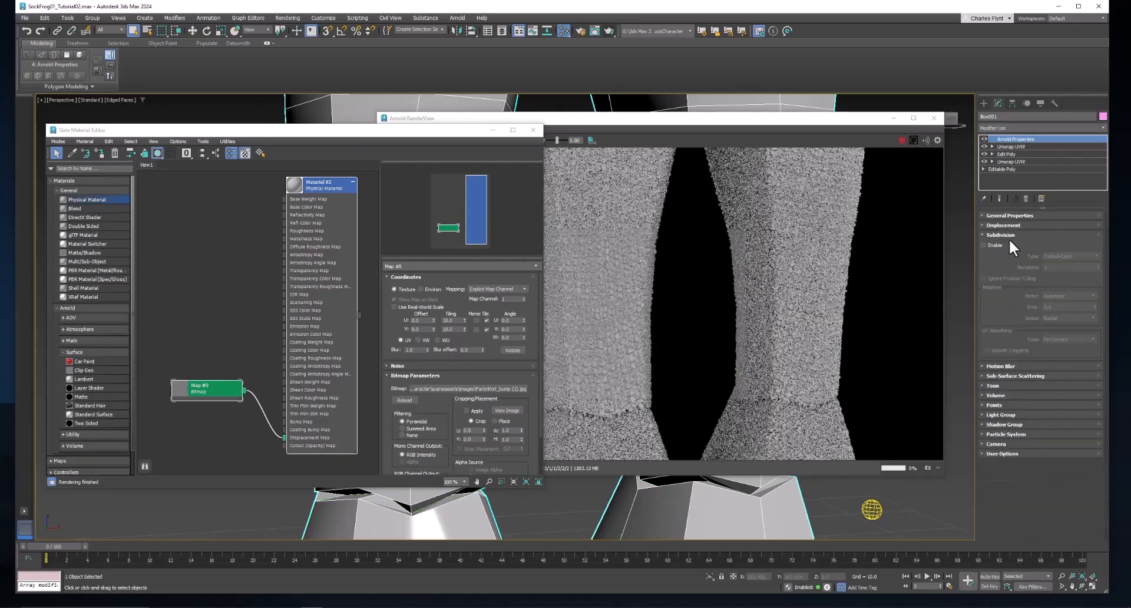
left_click(983, 225)
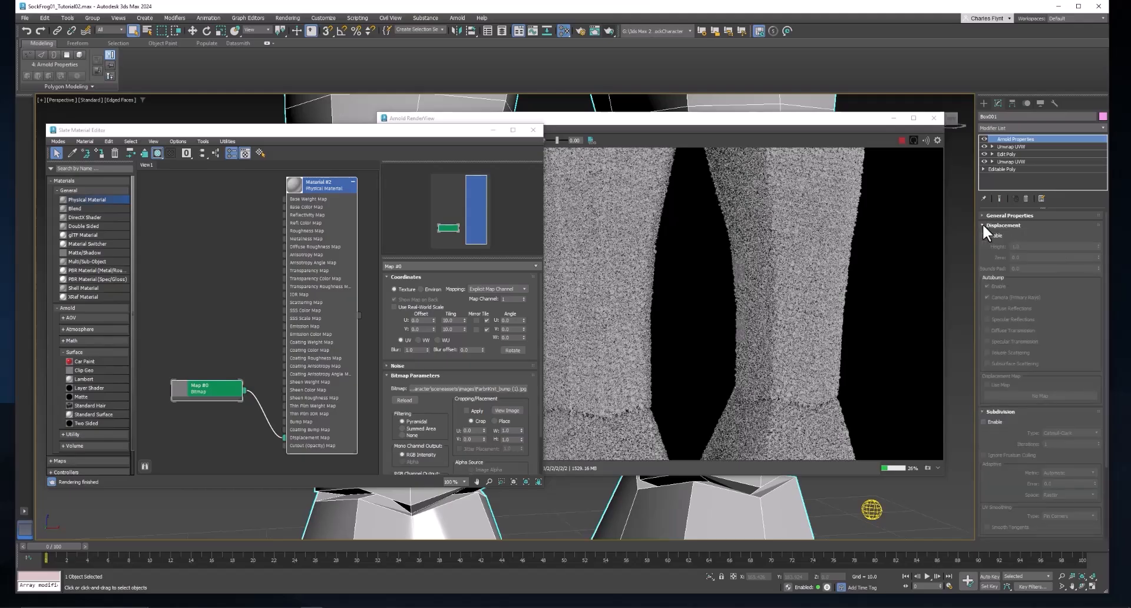
left_click(981, 224)
left_click(983, 226)
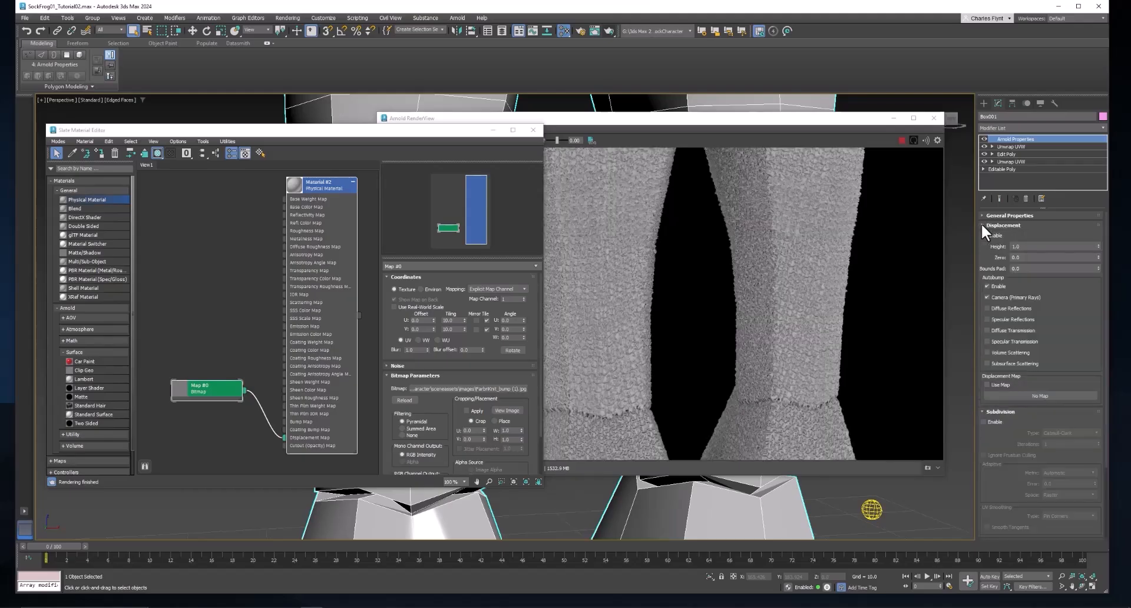
left_click(982, 226)
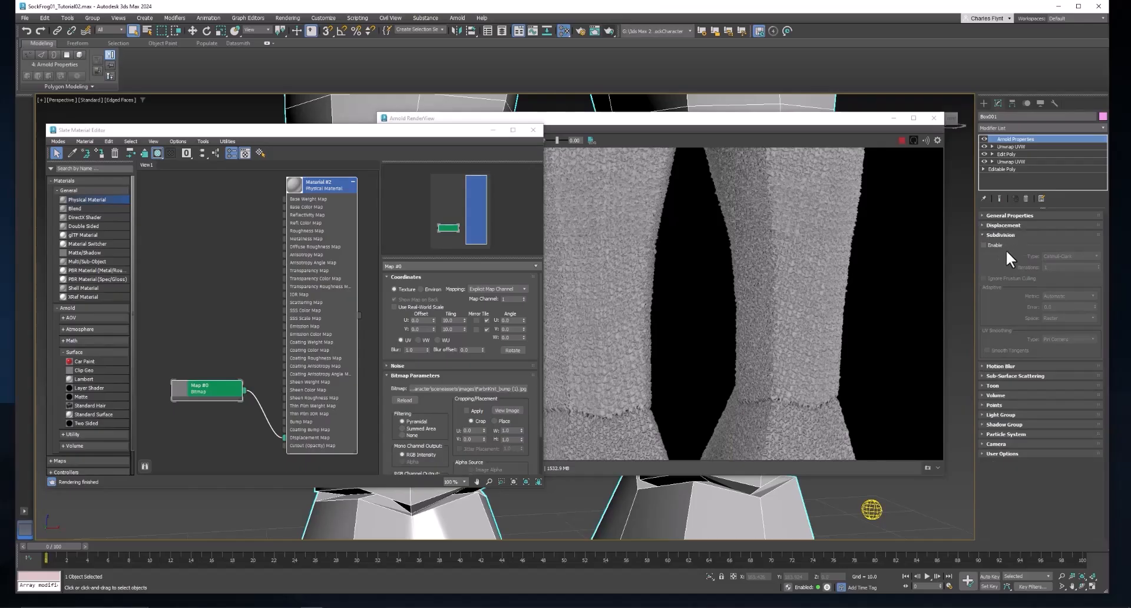
Enable Arnold subdivision on the sock mesh as Catmull-Clark with 3 iterations
left_click(982, 244)
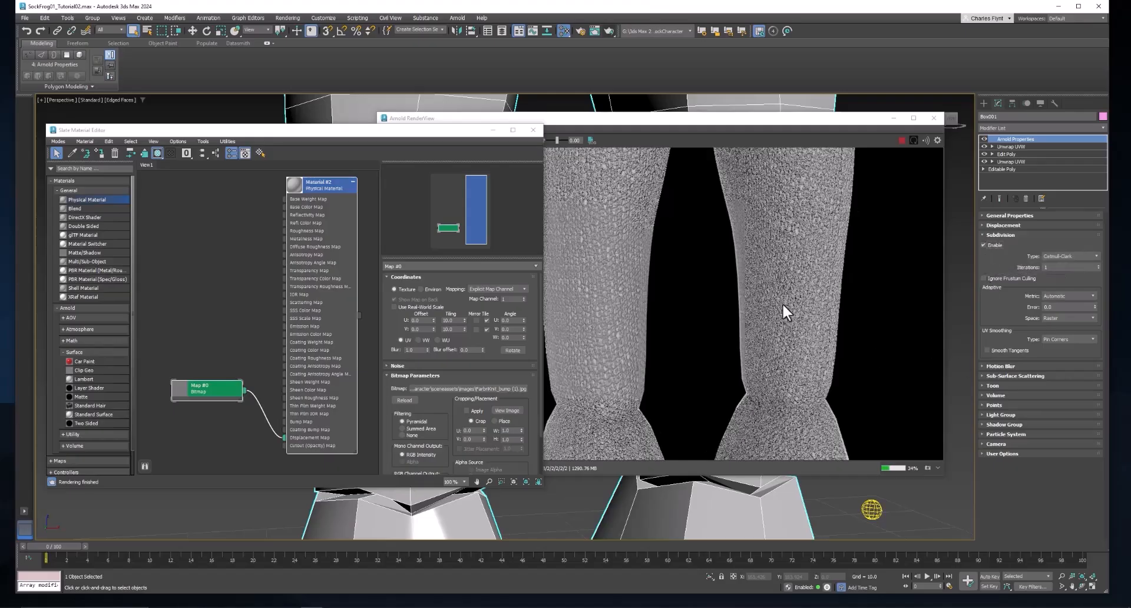
left_click(1090, 255)
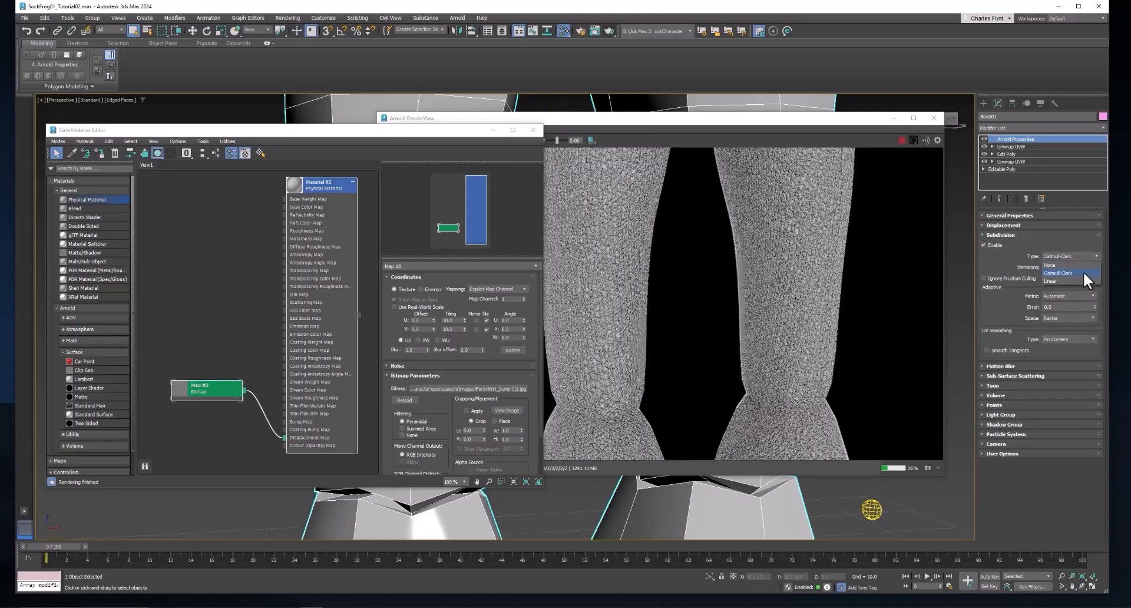
left_click(1085, 273)
type("3")
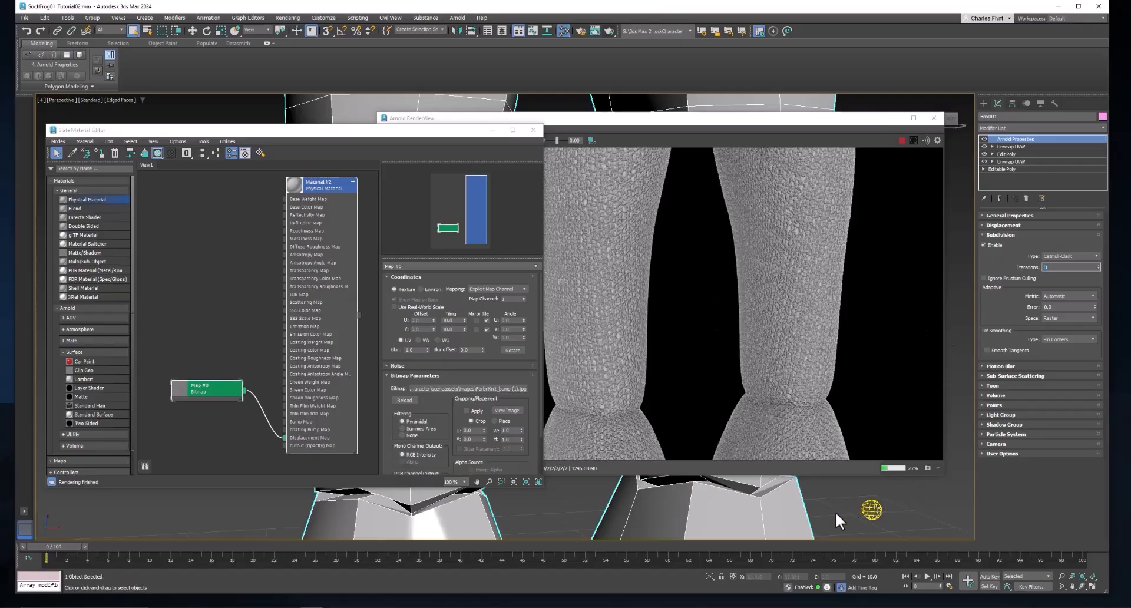
Zoom and pan the view to frame the whole knitted frog
scroll(836, 512, "down", 5)
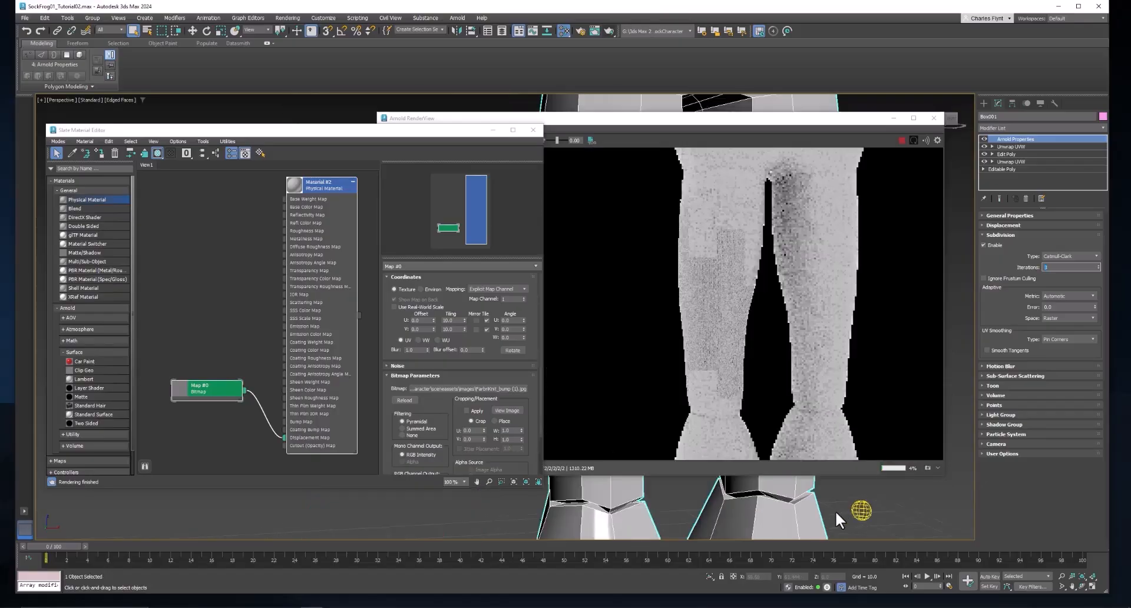
middle_click_drag(839, 508, 749, 528)
scroll(746, 519, "down", 4)
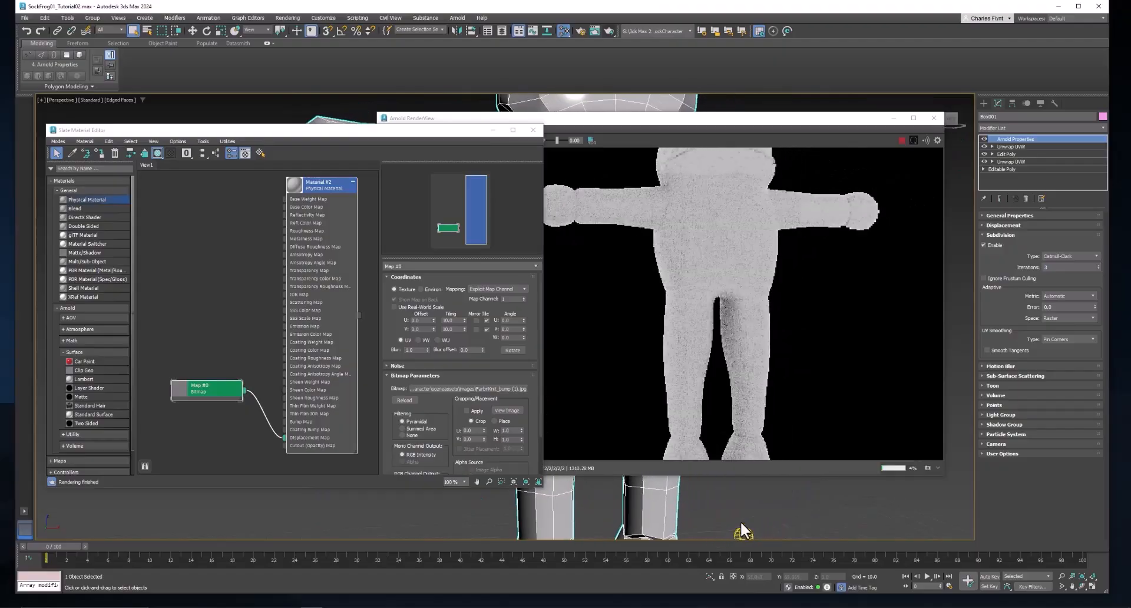
scroll(731, 492, "up", 3)
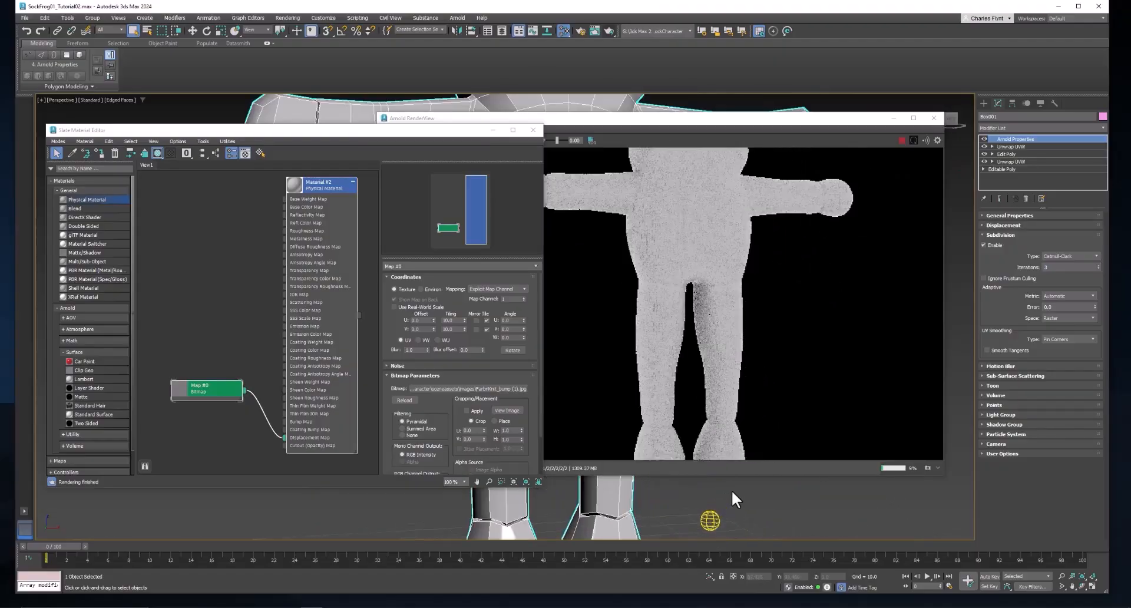
mouse_move(731, 492)
middle_mouse_down()
mouse_move(760, 514)
mouse_move(721, 486)
middle_mouse_up()
scroll(759, 508, "down", 3)
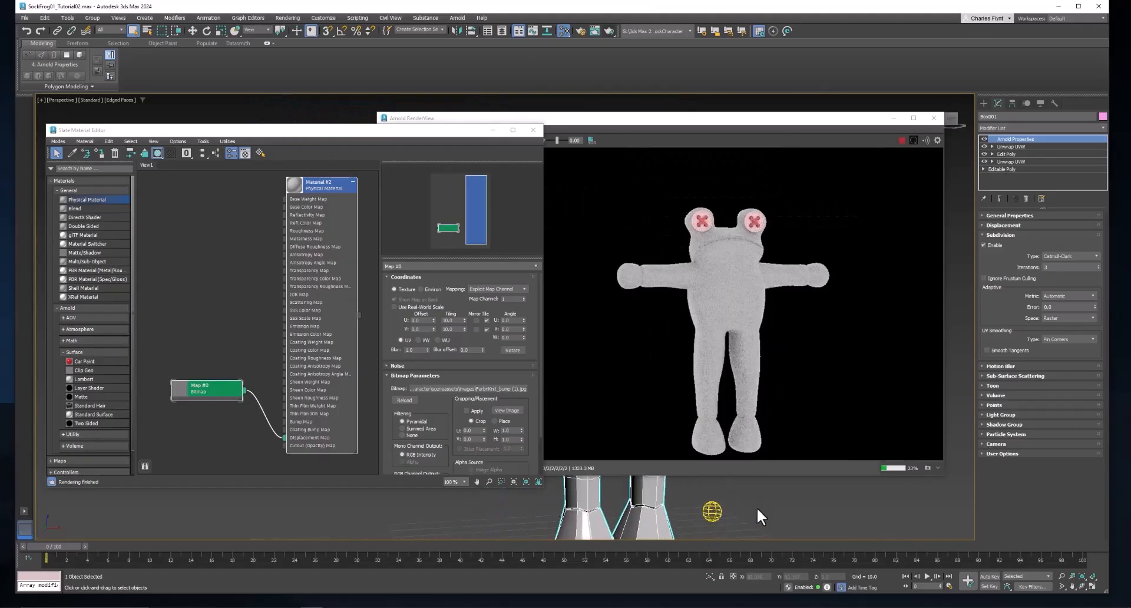